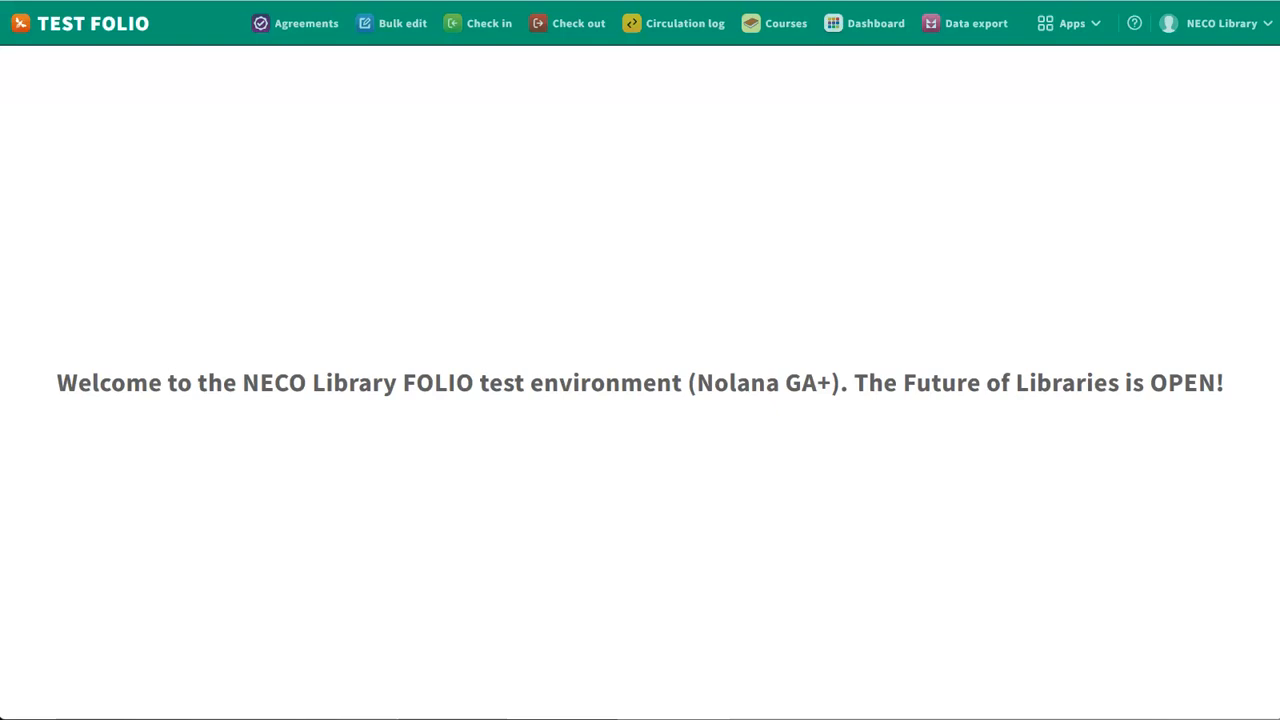
# Create a new agreement in Agreements and name it "Elsevier ScienceDirect Journals"
pyautogui.click(295, 36)
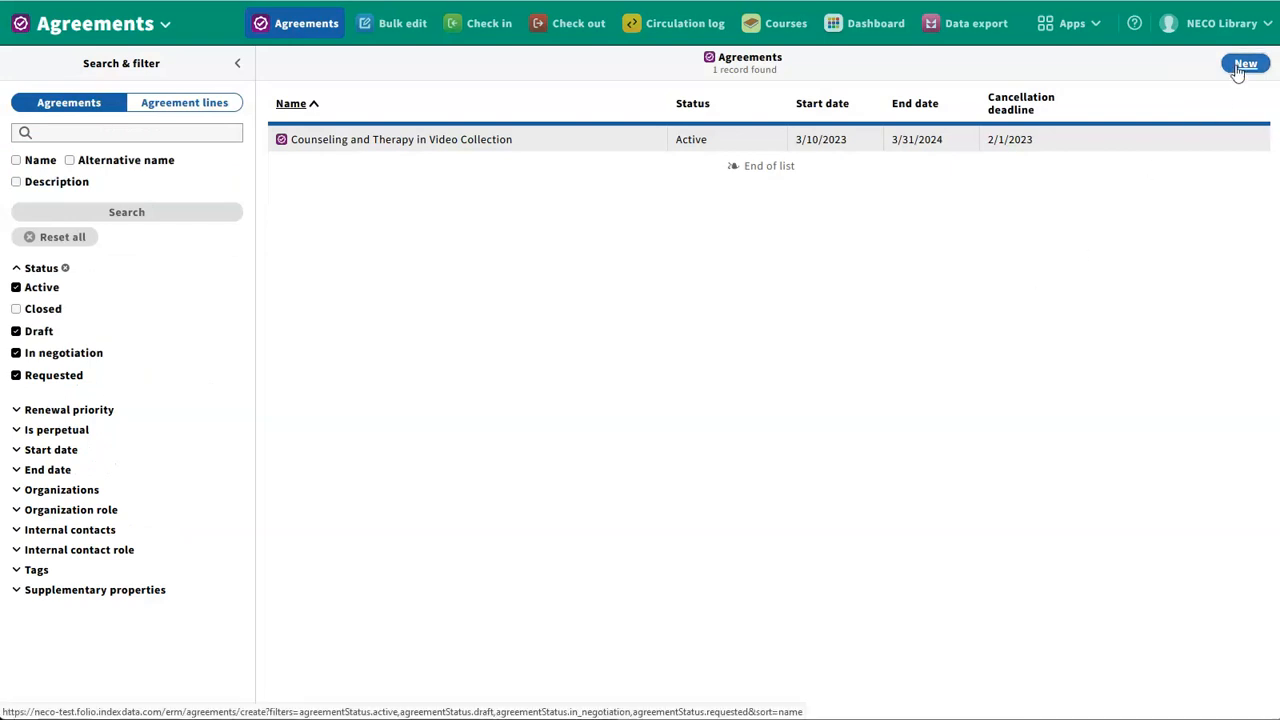
pyautogui.click(1245, 64)
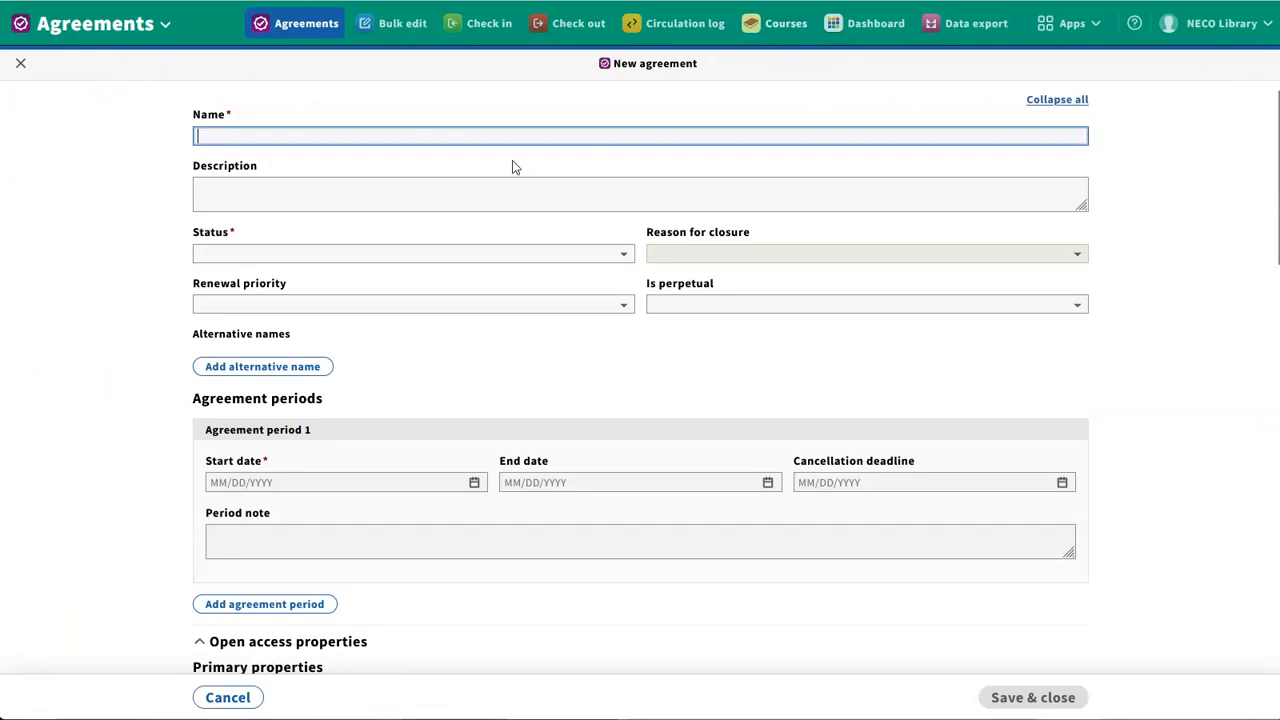
pyautogui.click(606, 255)
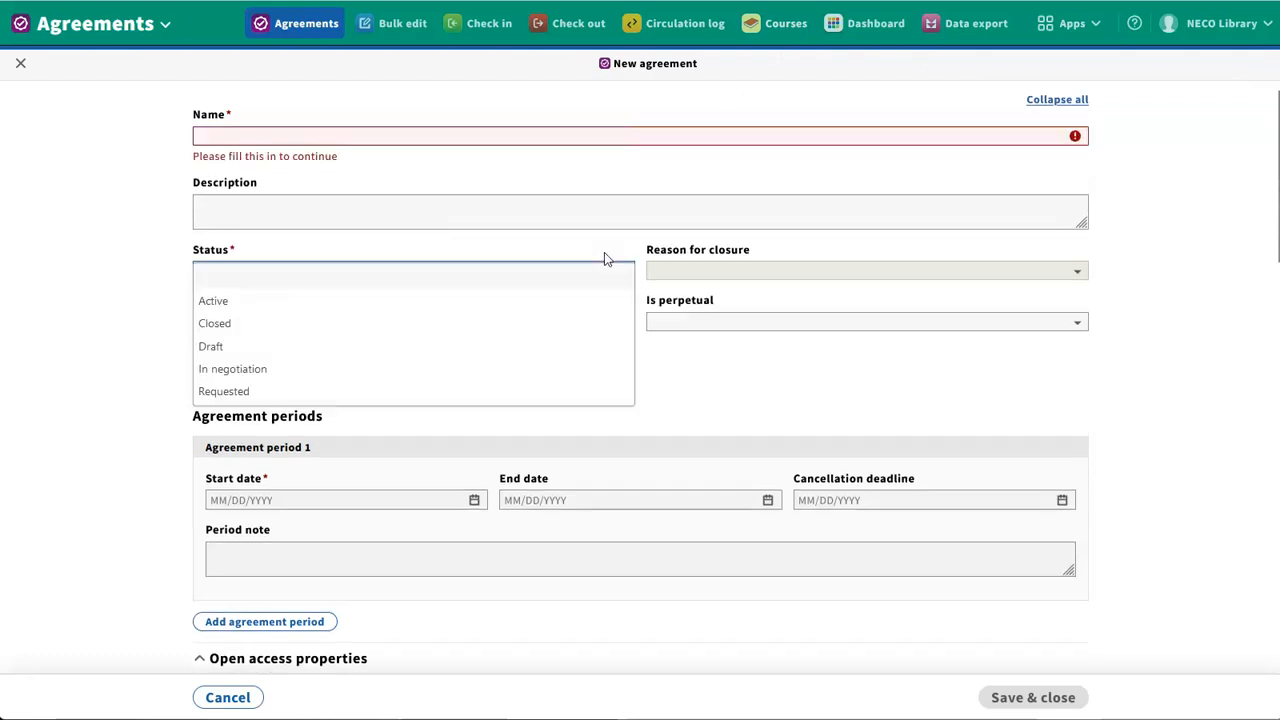
pyautogui.click(604, 258)
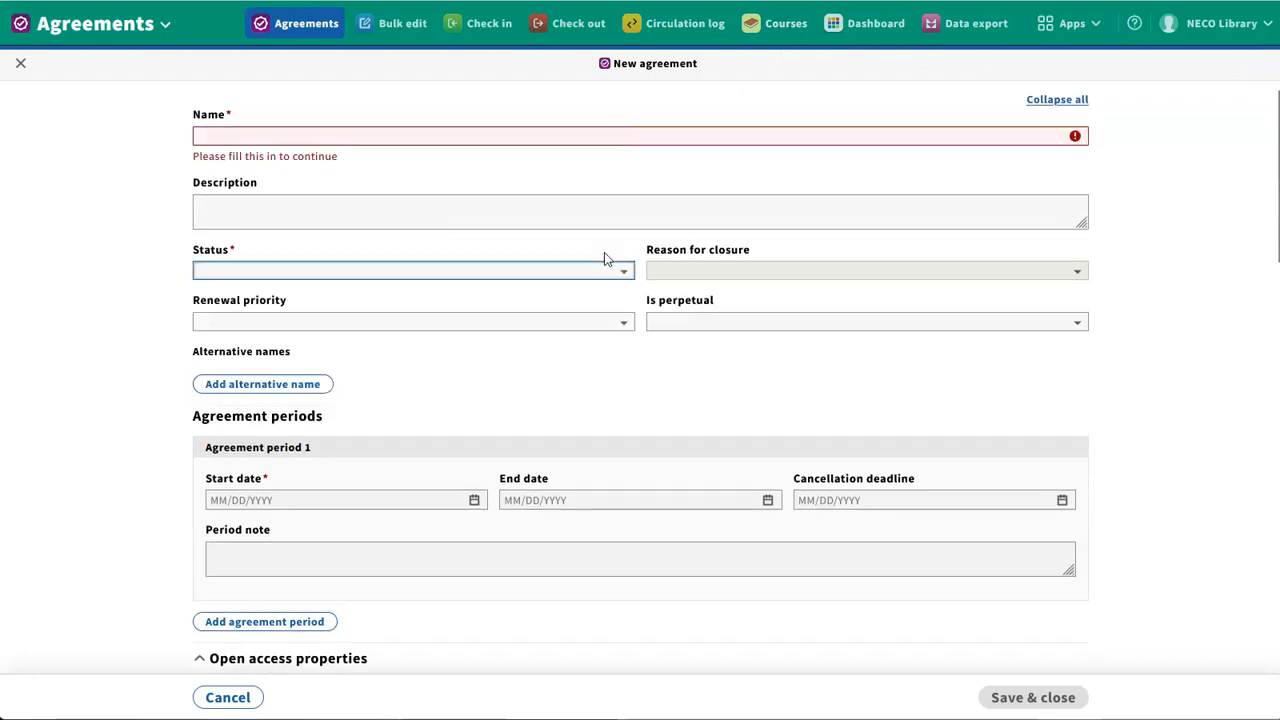
pyautogui.click(363, 136)
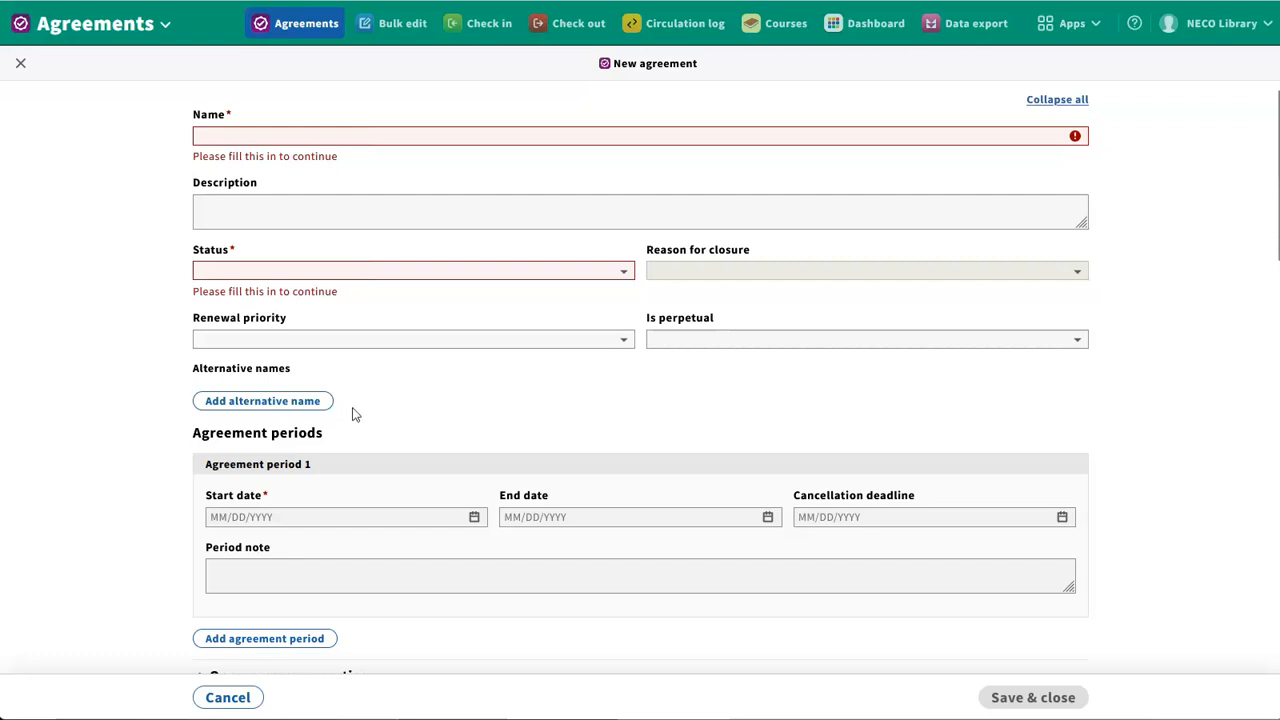
pyautogui.click(378, 130)
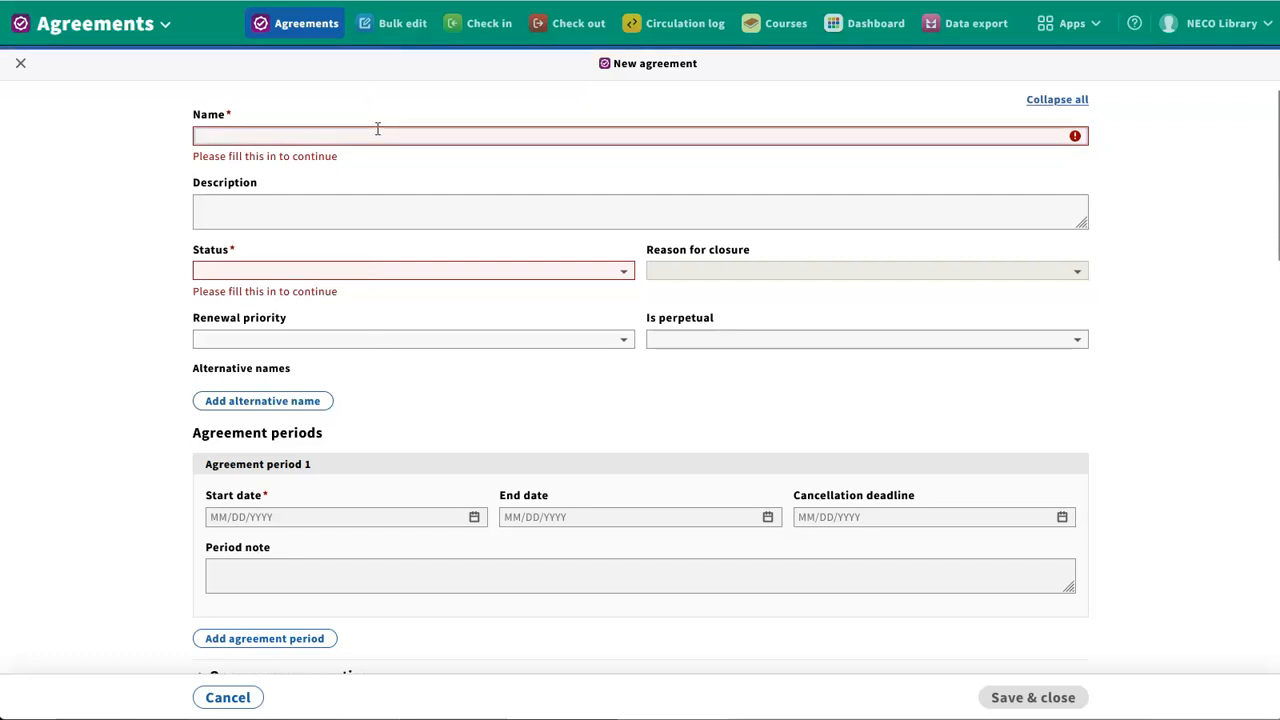
pyautogui.write('Elsevier ScienceDirect Journals')
# Set the agreement's status to Active and its renewal priority to For review
pyautogui.click(426, 257)
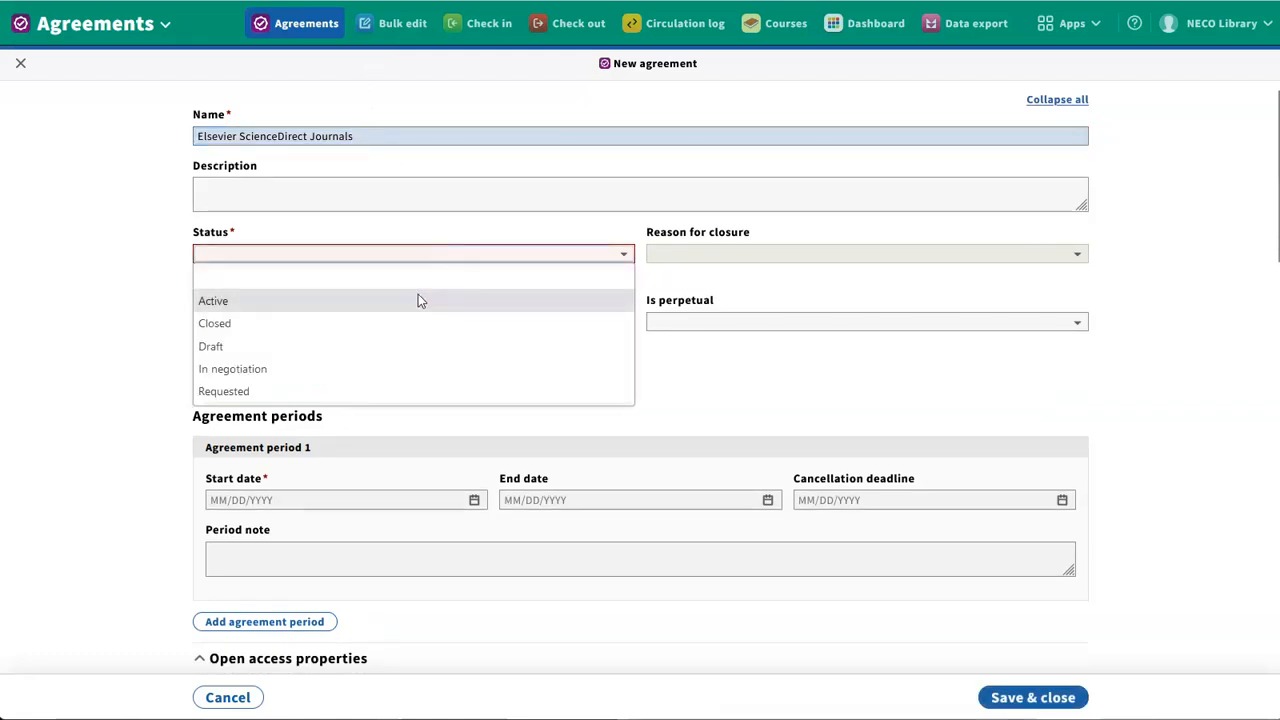
pyautogui.click(418, 297)
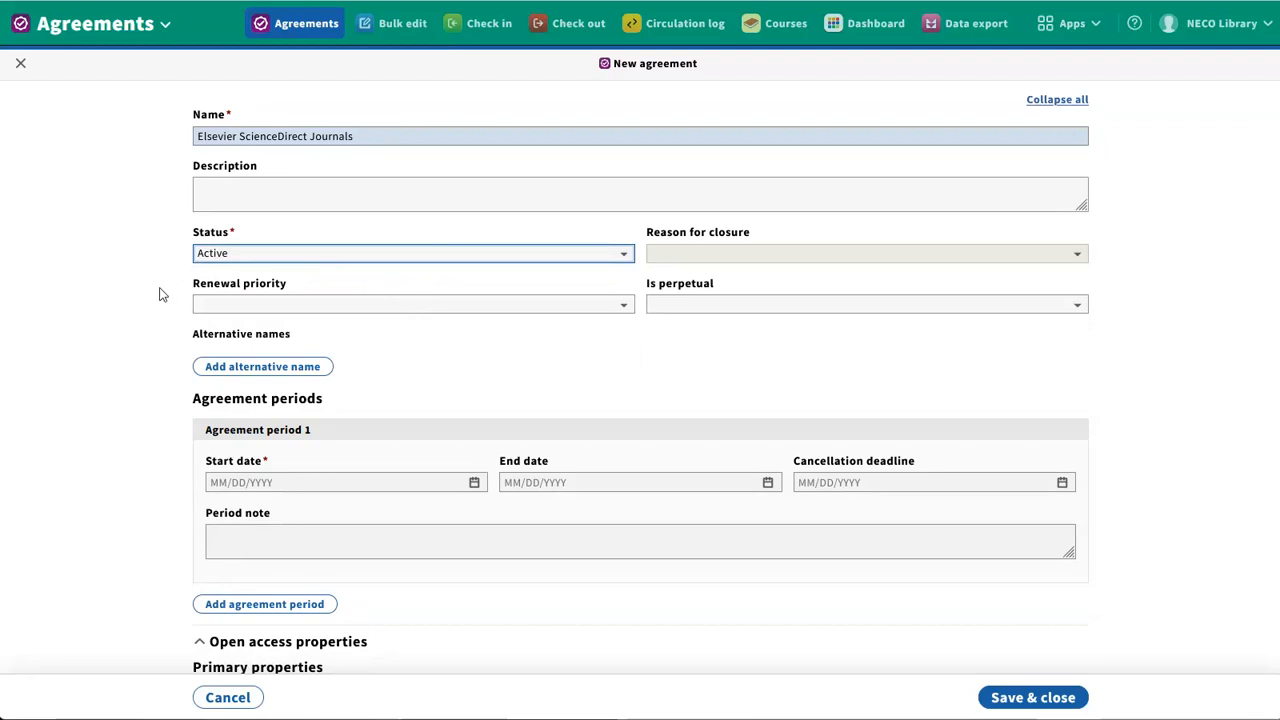
pyautogui.click(215, 309)
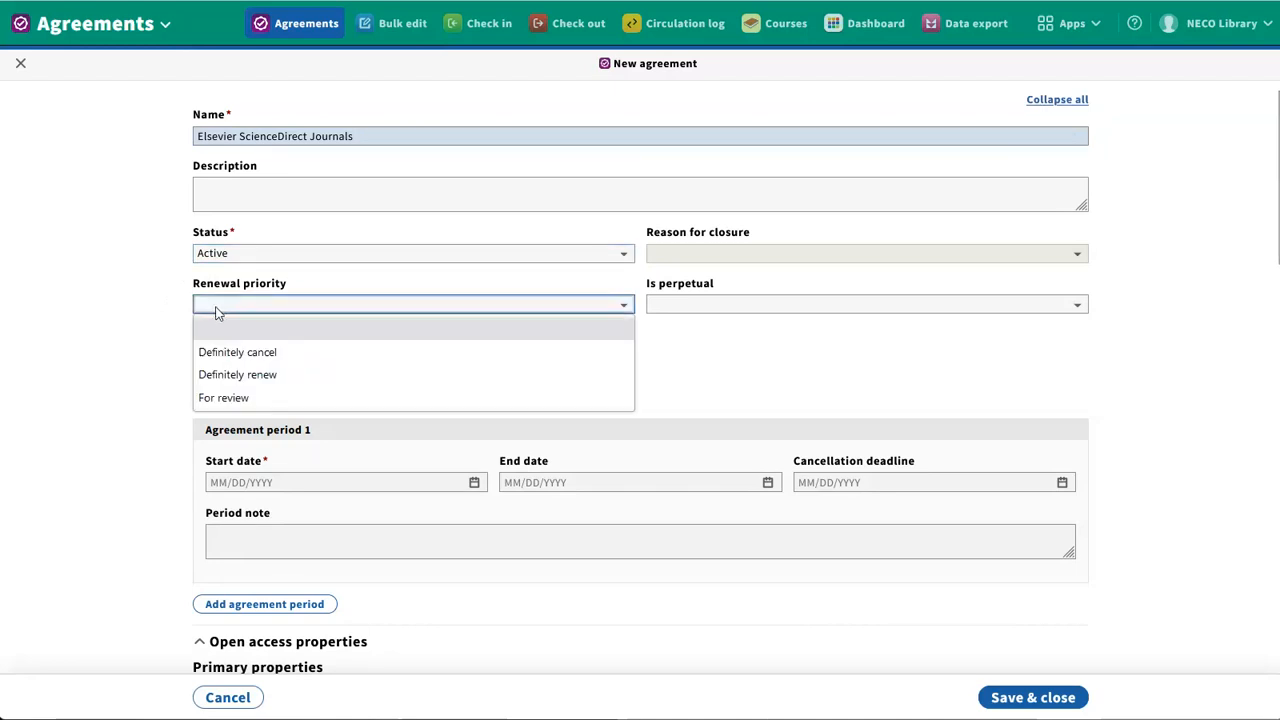
pyautogui.click(238, 395)
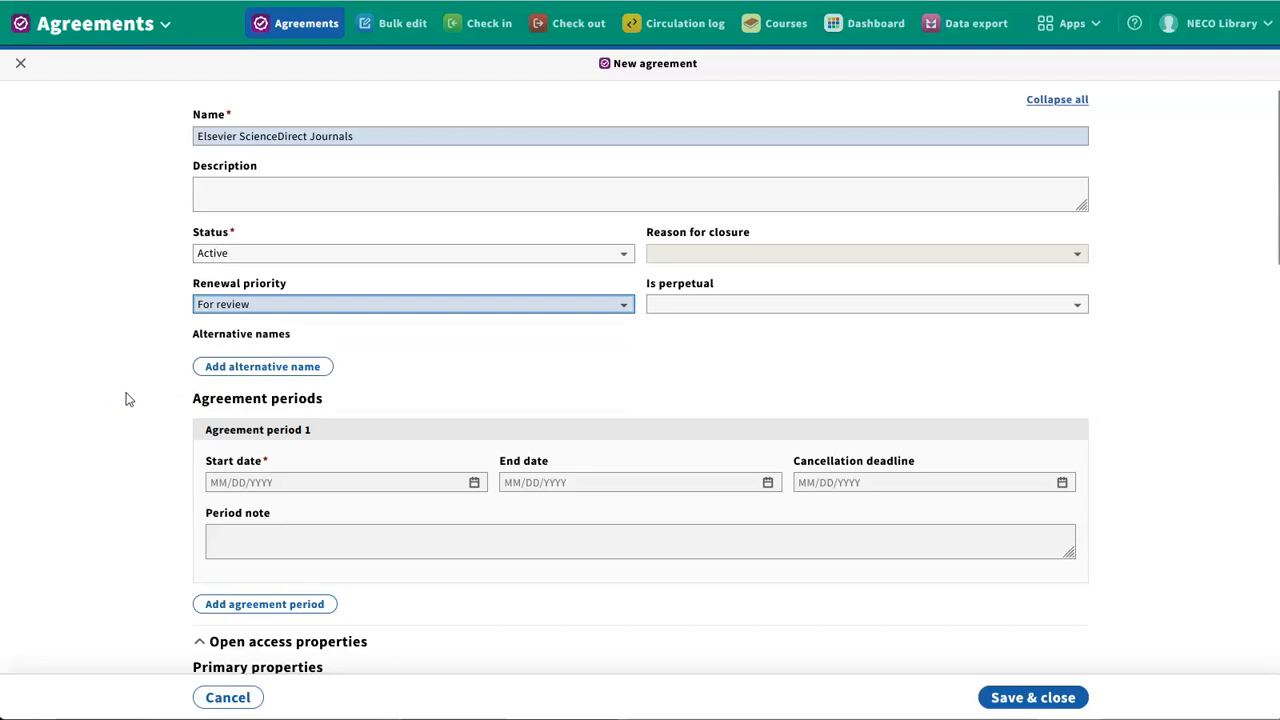
pyautogui.click(291, 306)
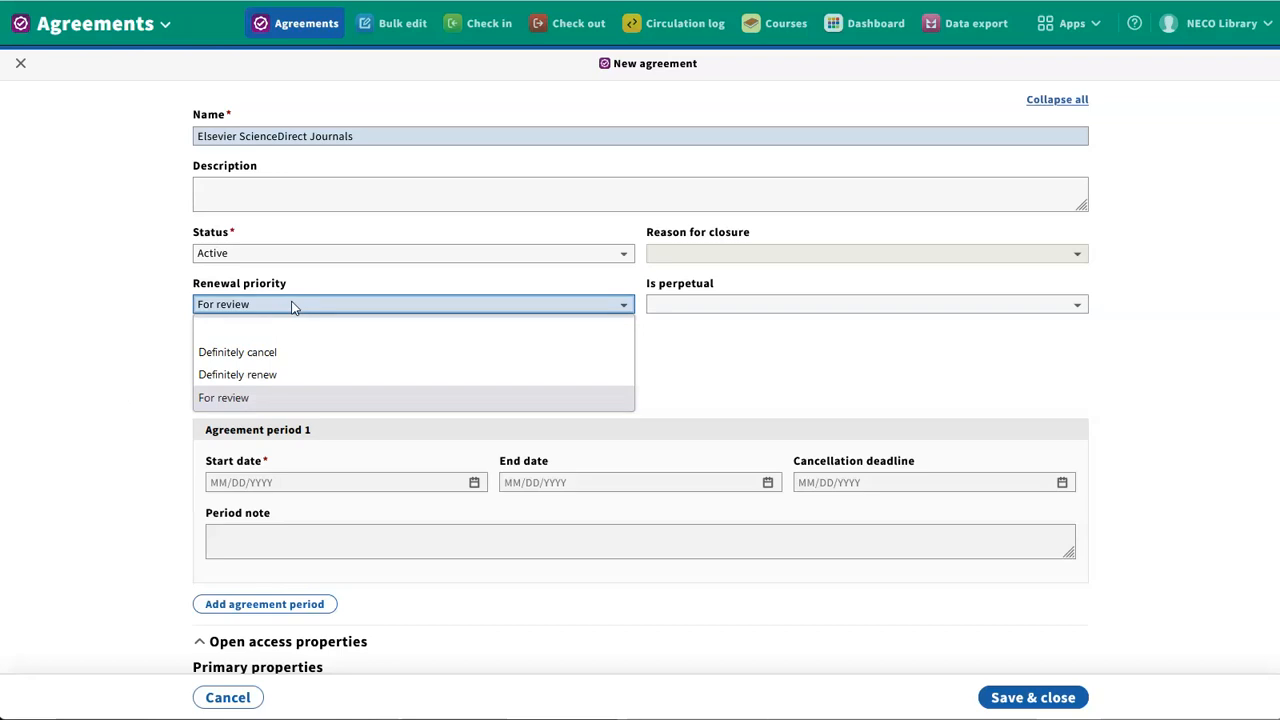
pyautogui.click(141, 458)
# Give agreement period 1 a start date of 03/10/2023 and an end date of 03/12/2024
pyautogui.scroll(-1, 141, 457)
pyautogui.scroll(-1, 141, 458)
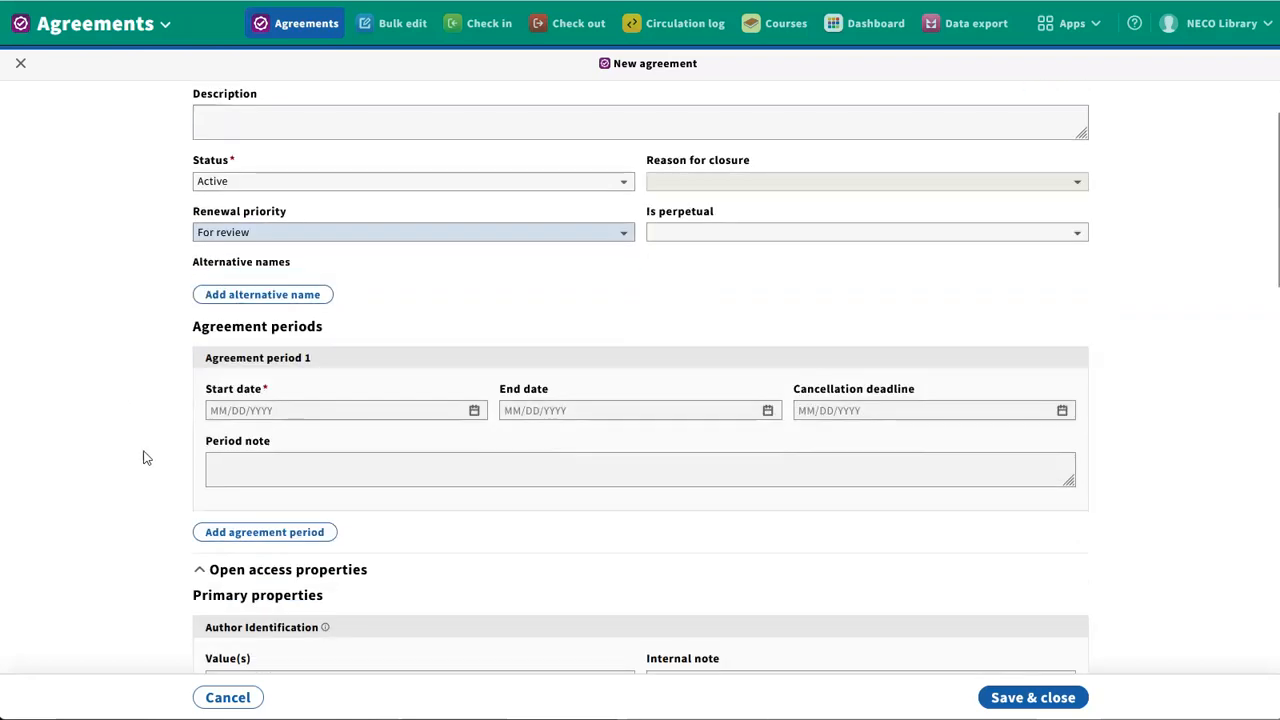
pyautogui.click(472, 409)
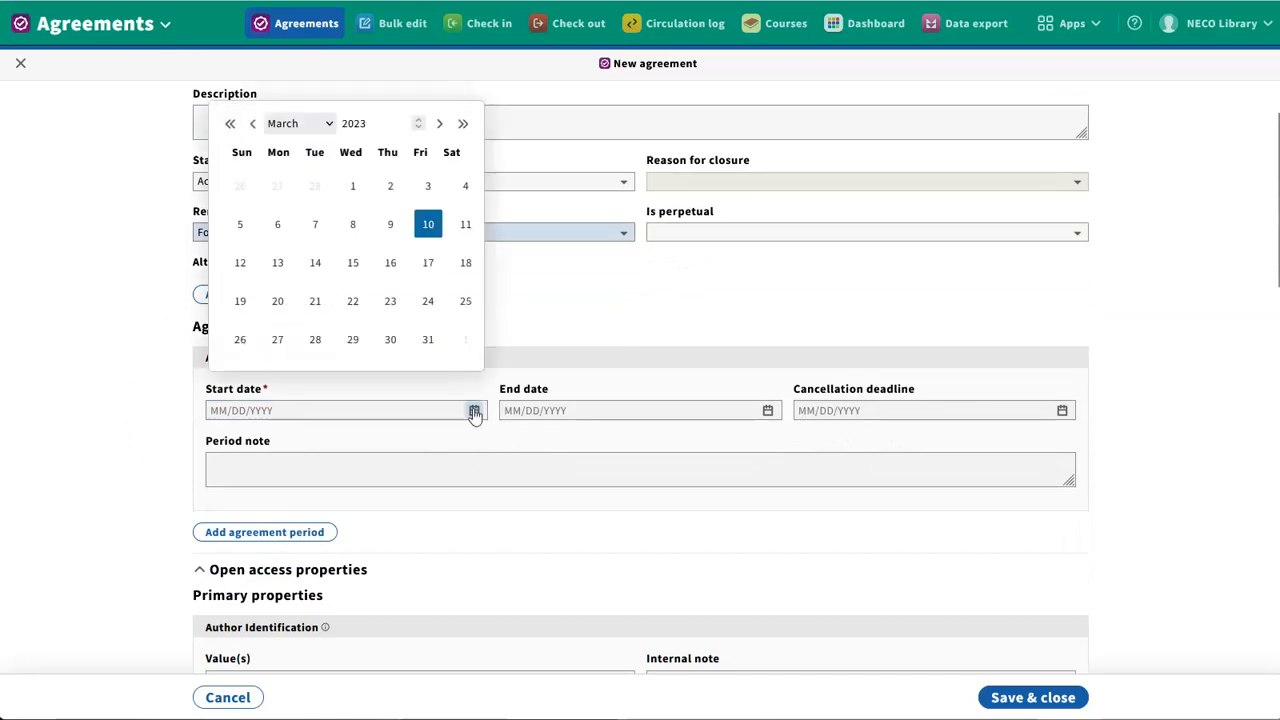
pyautogui.click(428, 226)
pyautogui.click(768, 411)
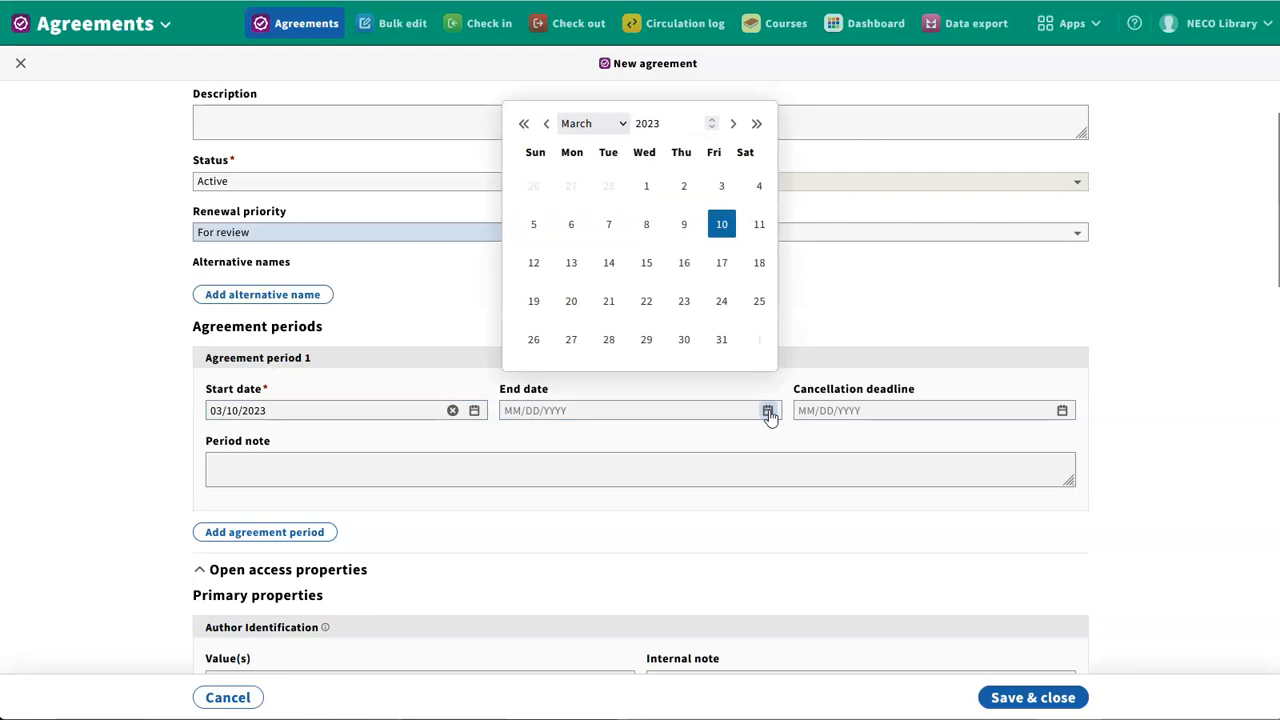
pyautogui.click(711, 119)
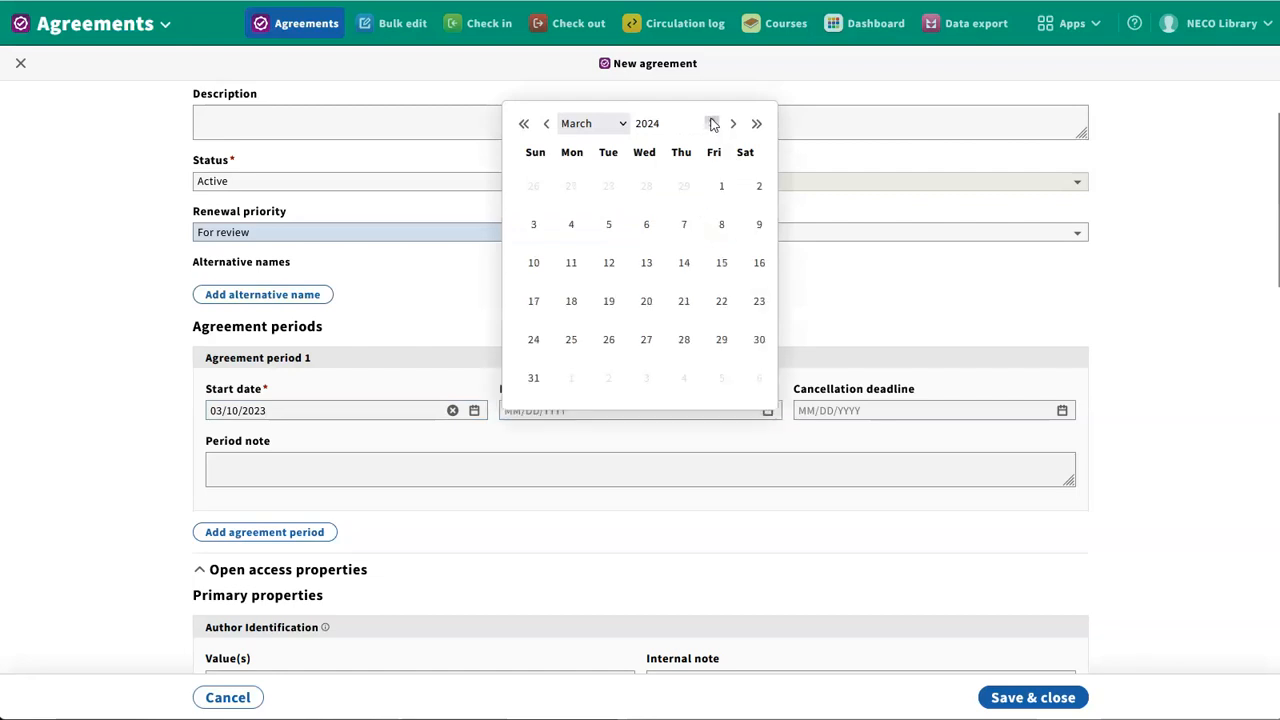
pyautogui.click(608, 262)
# Set the period's cancellation deadline to 03/01/2024 and collapse the Open access properties section
pyautogui.click(1062, 411)
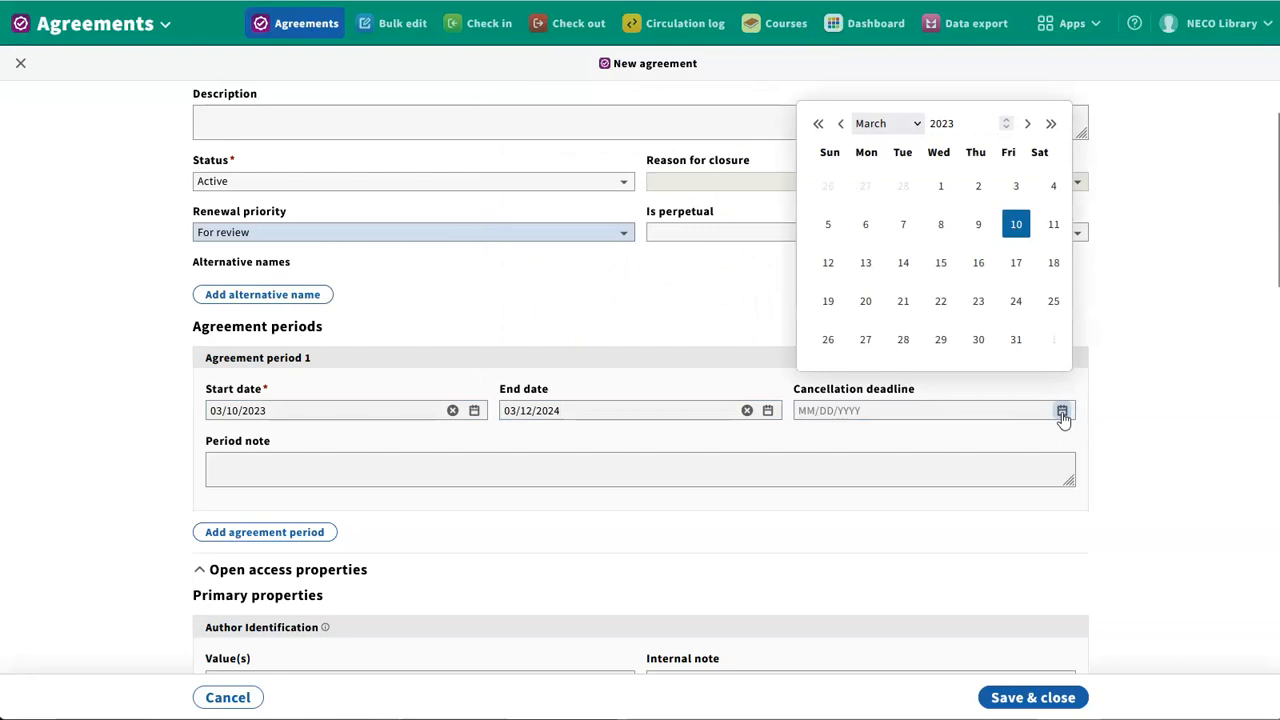
pyautogui.click(1006, 119)
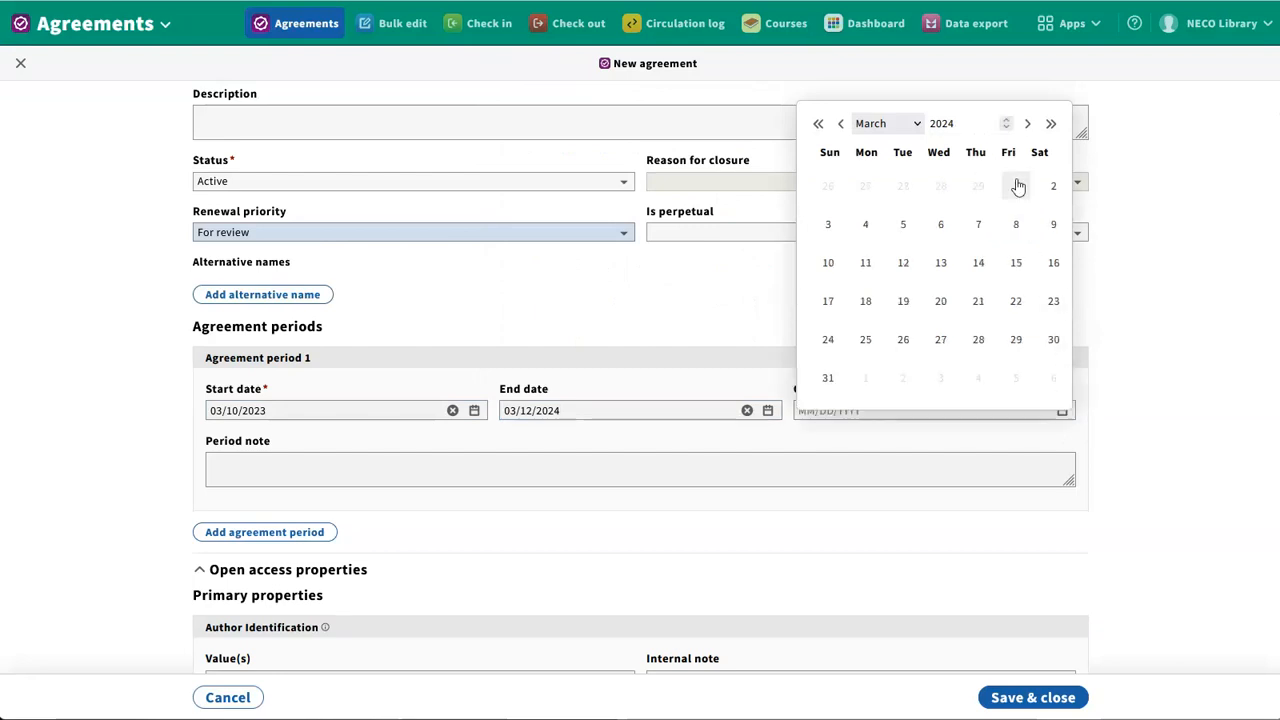
pyautogui.click(1016, 186)
pyautogui.scroll(-1, 366, 494)
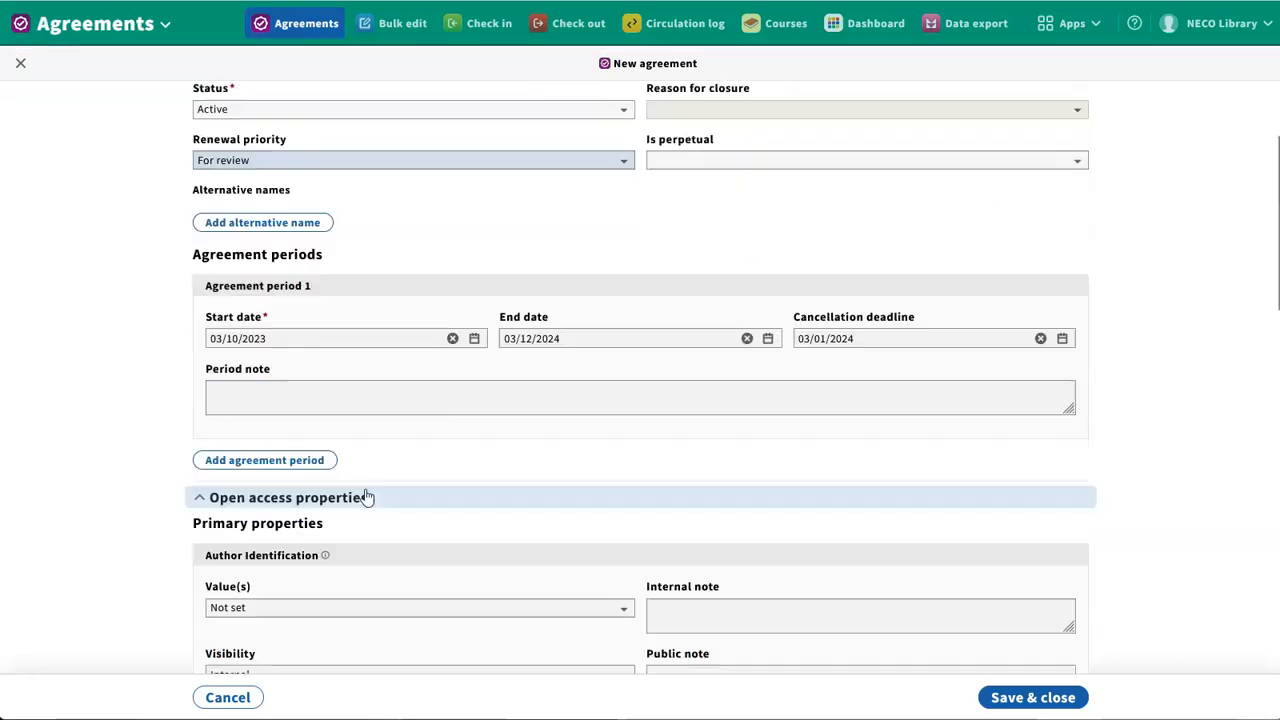
pyautogui.click(293, 460)
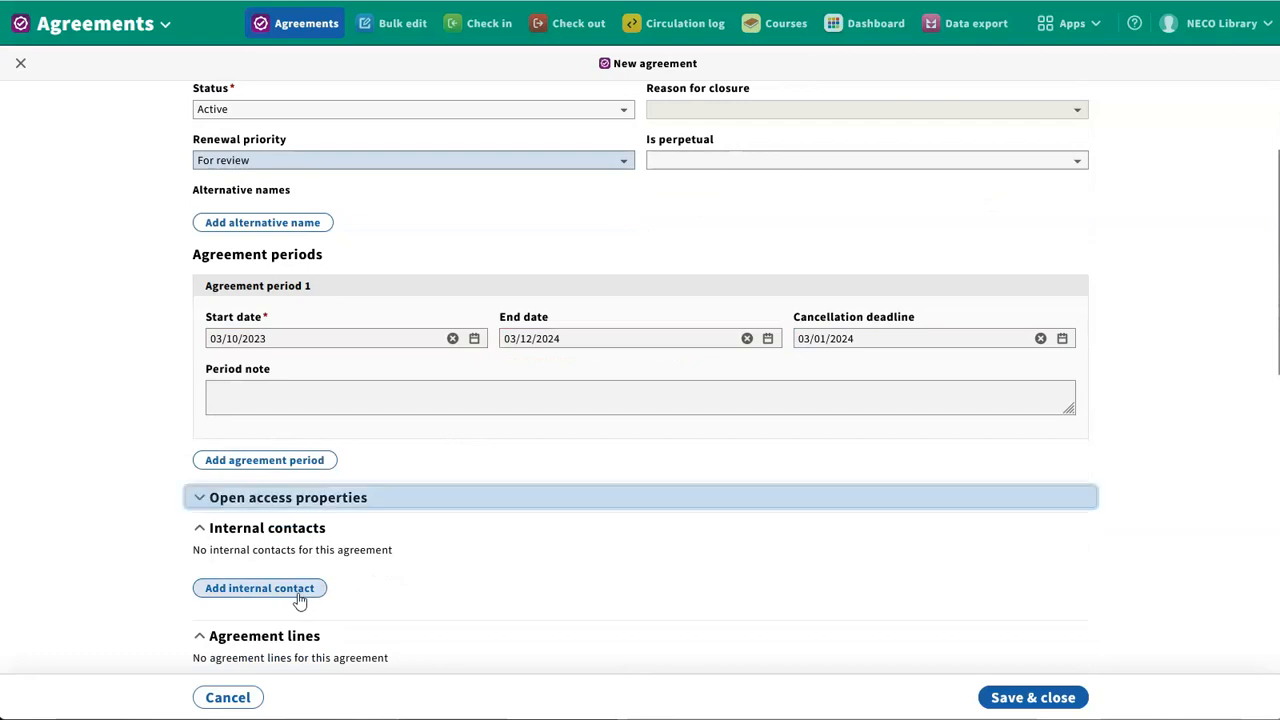
# Preview the user search for a new internal contact and discard the empty contact
pyautogui.click(298, 592)
pyautogui.scroll(-1, 301, 600)
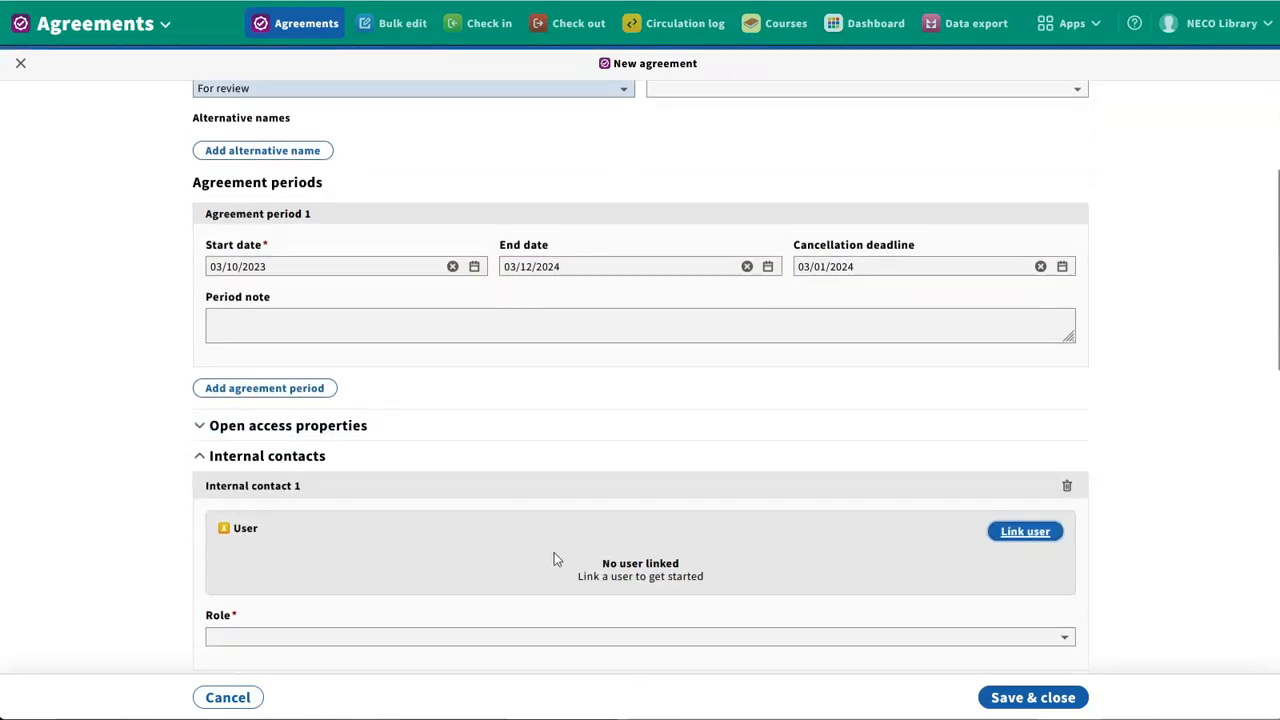
pyautogui.click(1012, 538)
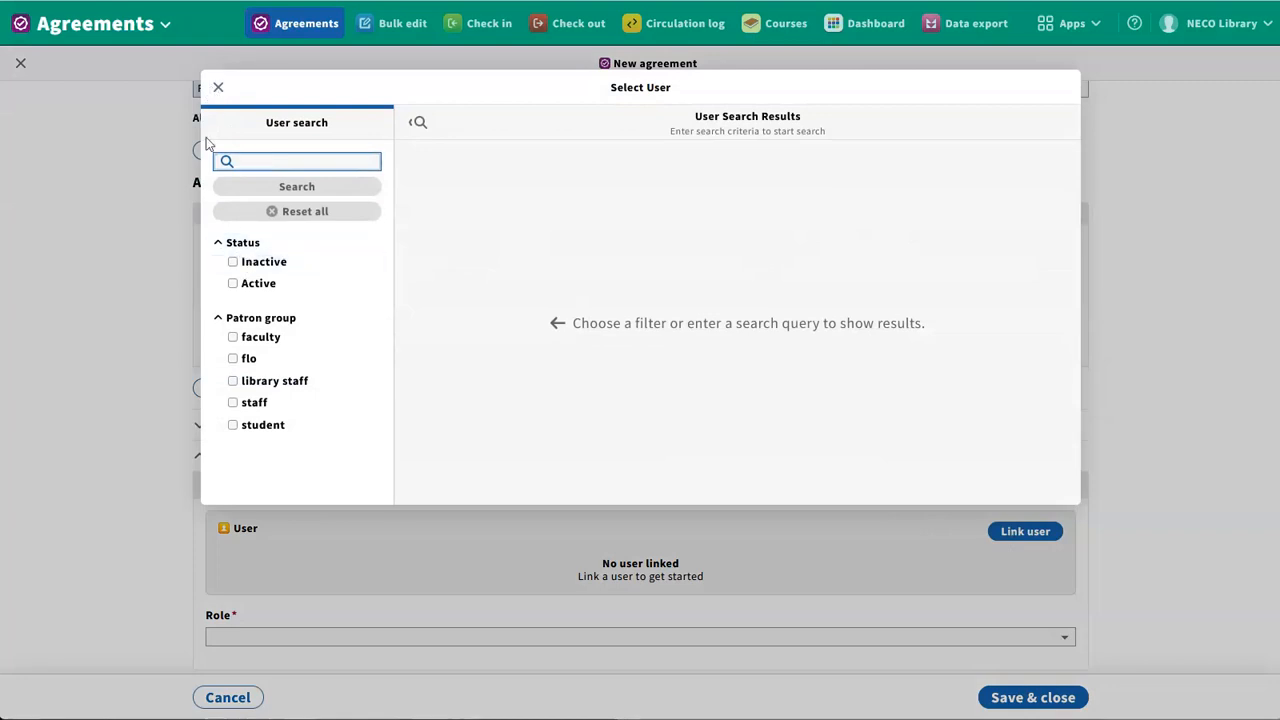
pyautogui.click(217, 89)
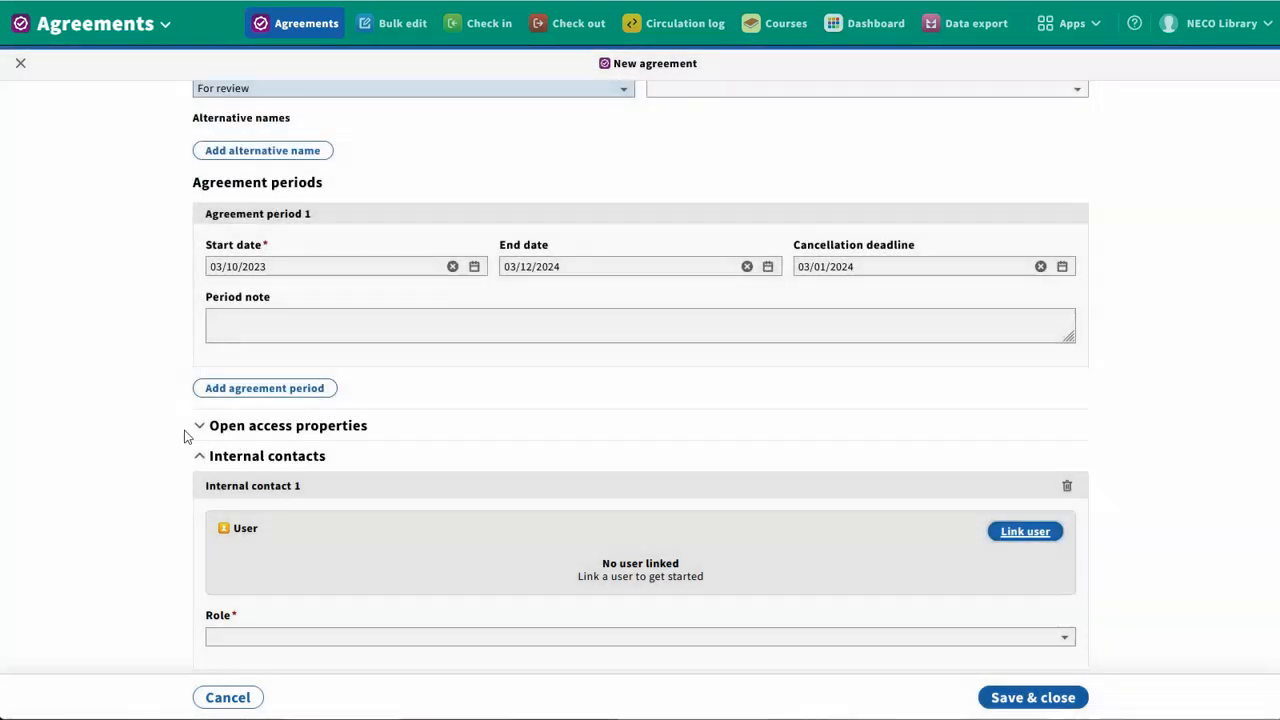
pyautogui.click(1066, 486)
# Preview the physical location and URL fields of a new external license document and delete the blank entry
pyautogui.scroll(-1, 1067, 499)
pyautogui.scroll(-1, 1067, 499)
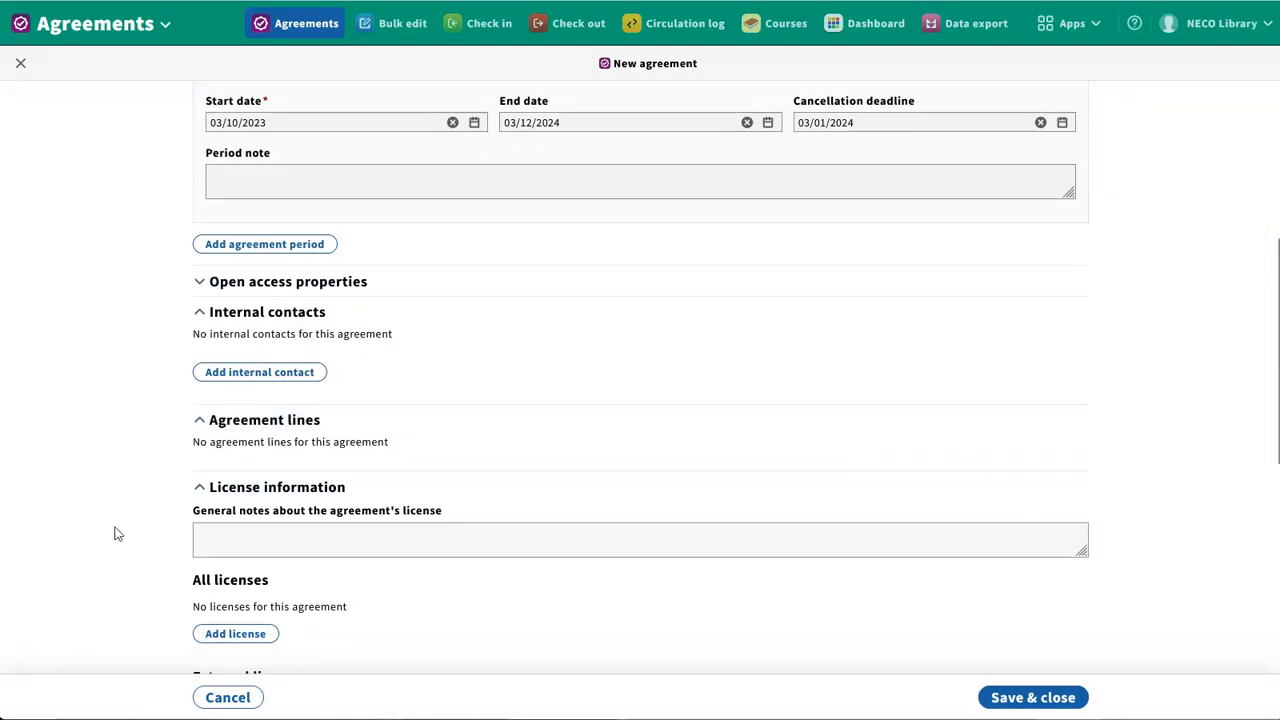
pyautogui.scroll(-1, 115, 533)
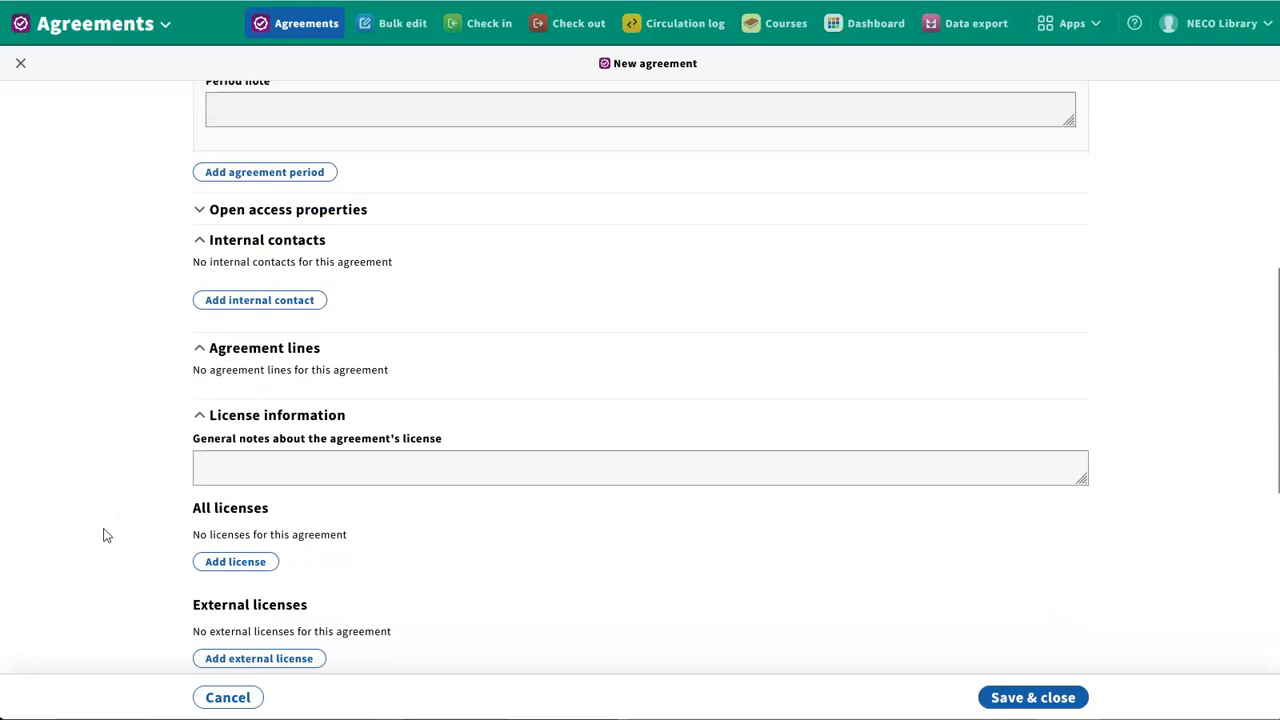
pyautogui.scroll(-1, 107, 533)
pyautogui.scroll(-1, 150, 360)
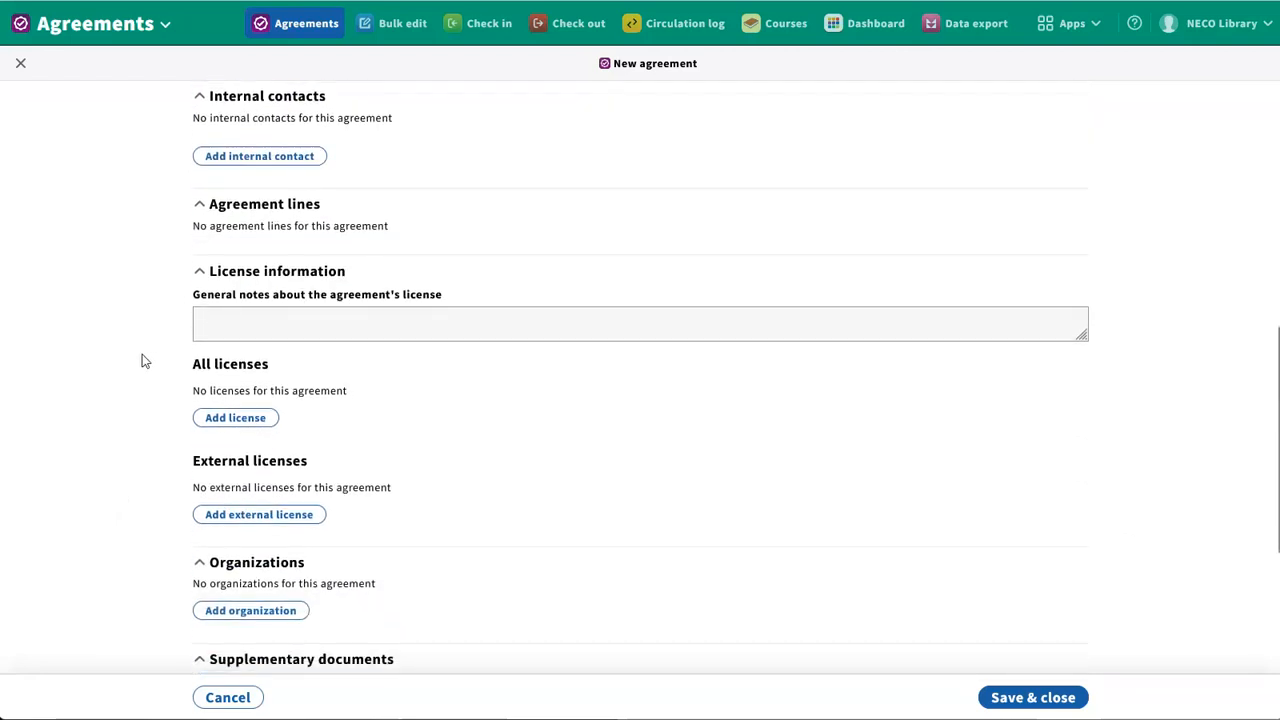
pyautogui.click(233, 516)
pyautogui.scroll(-2, 230, 510)
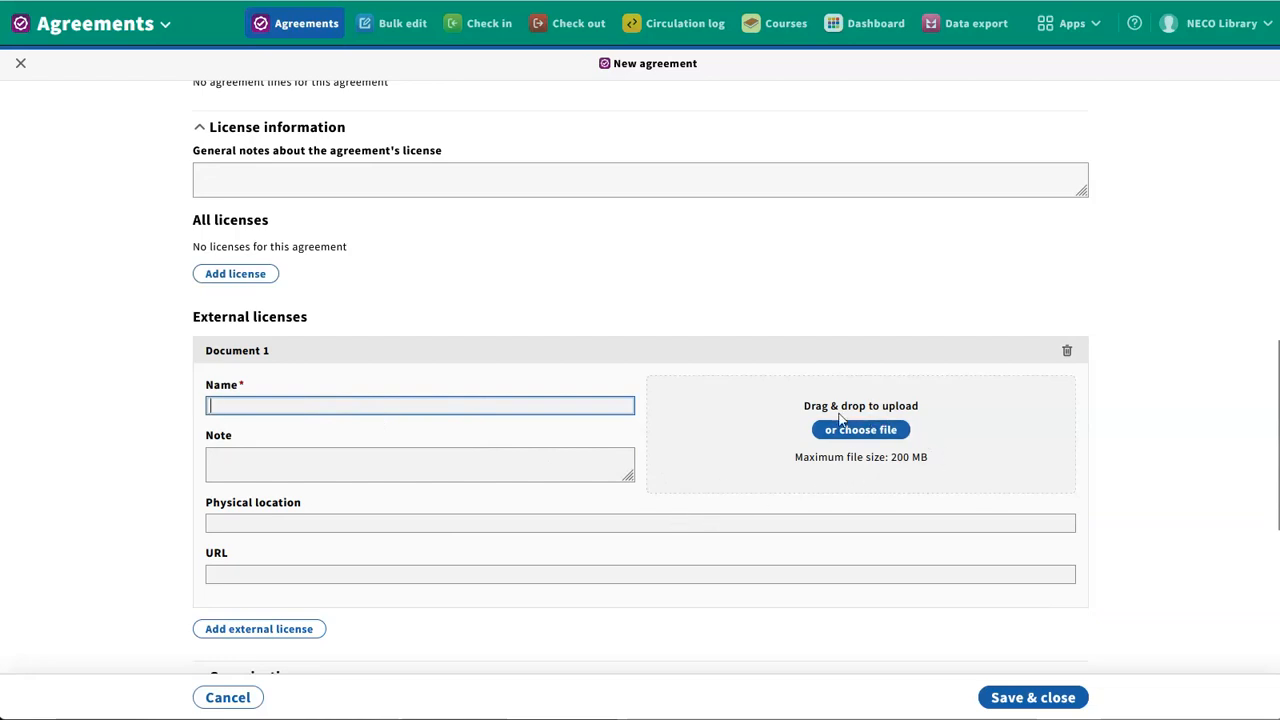
pyautogui.click(347, 524)
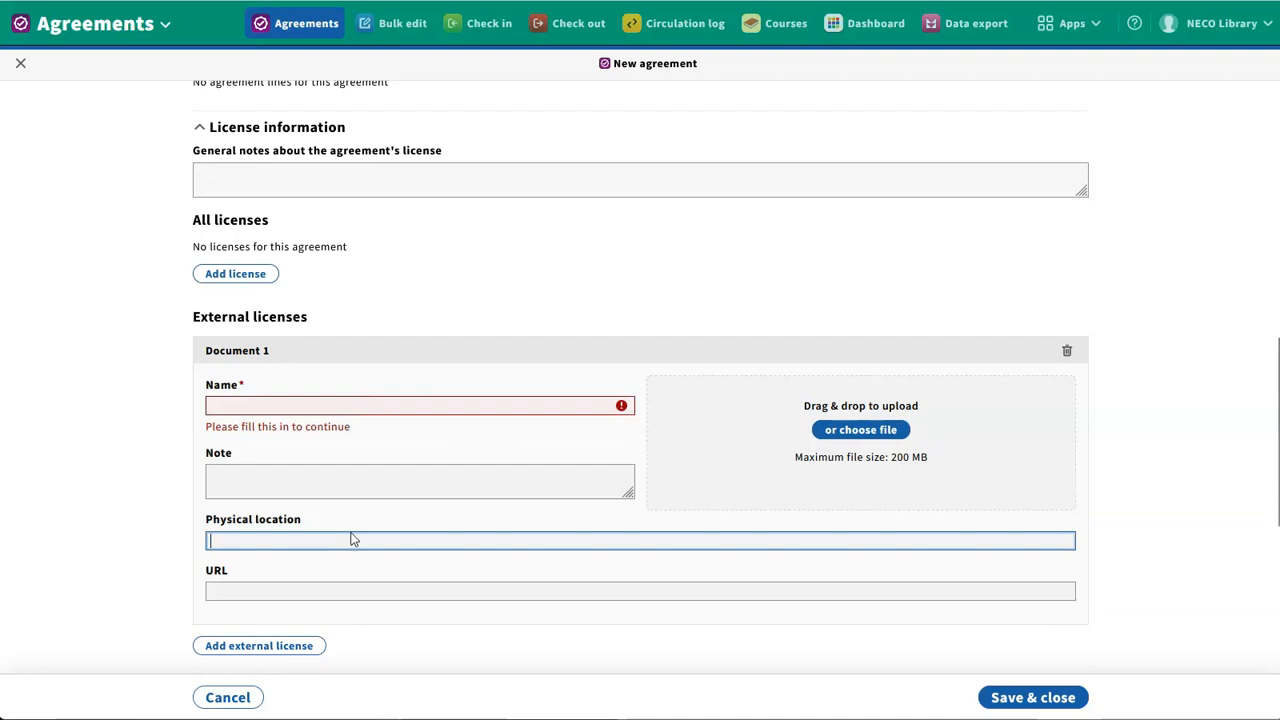
pyautogui.click(385, 589)
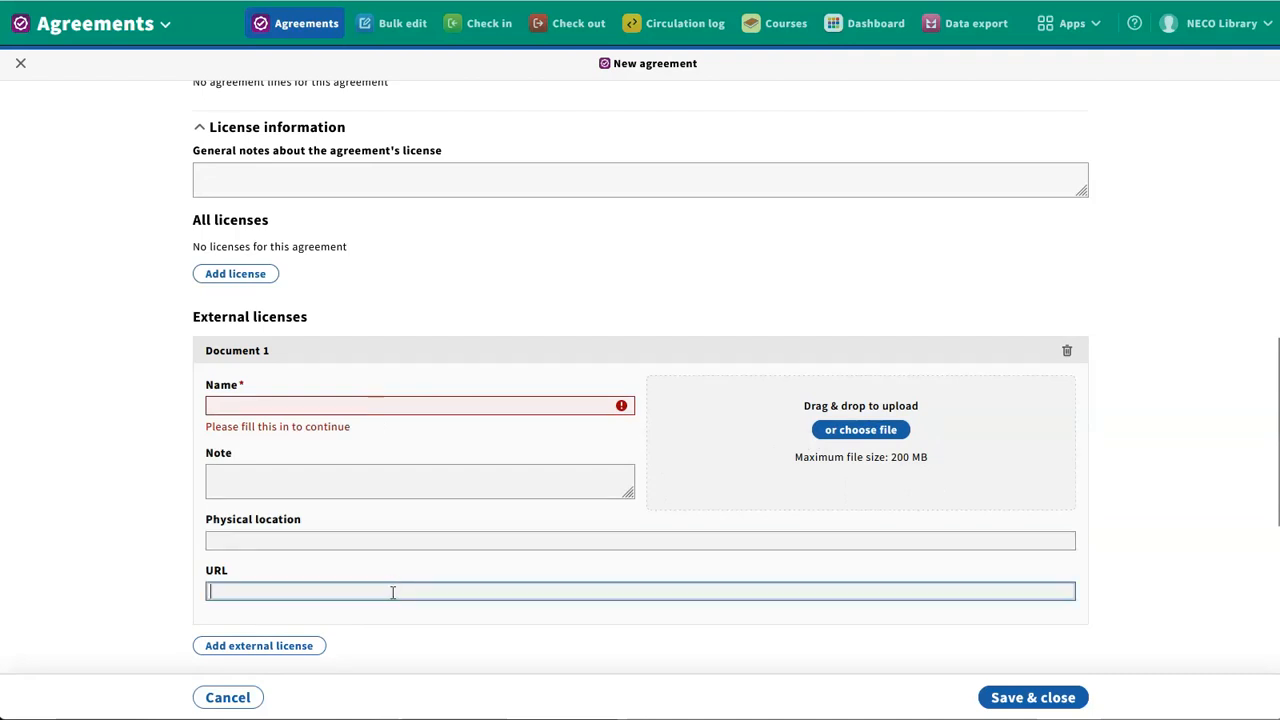
pyautogui.click(1066, 350)
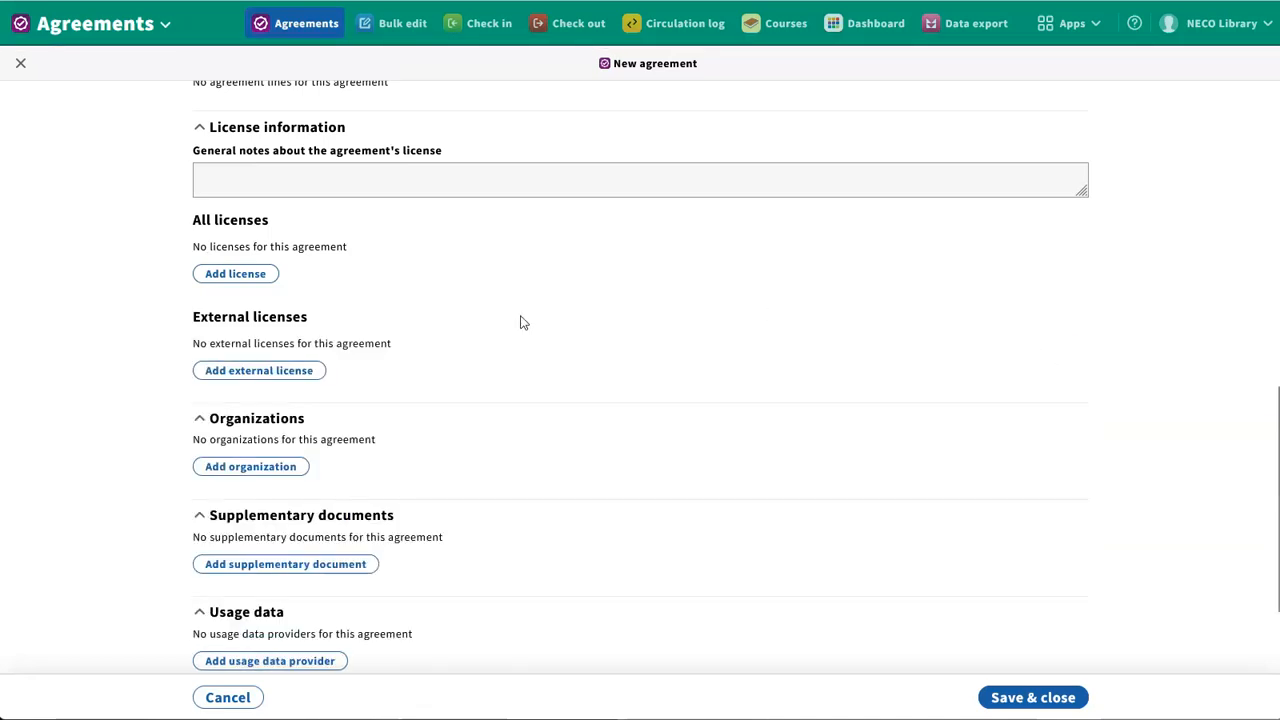
# Link the ScienceDirect license to the agreement and set its status for this agreement to Controlling
pyautogui.click(236, 274)
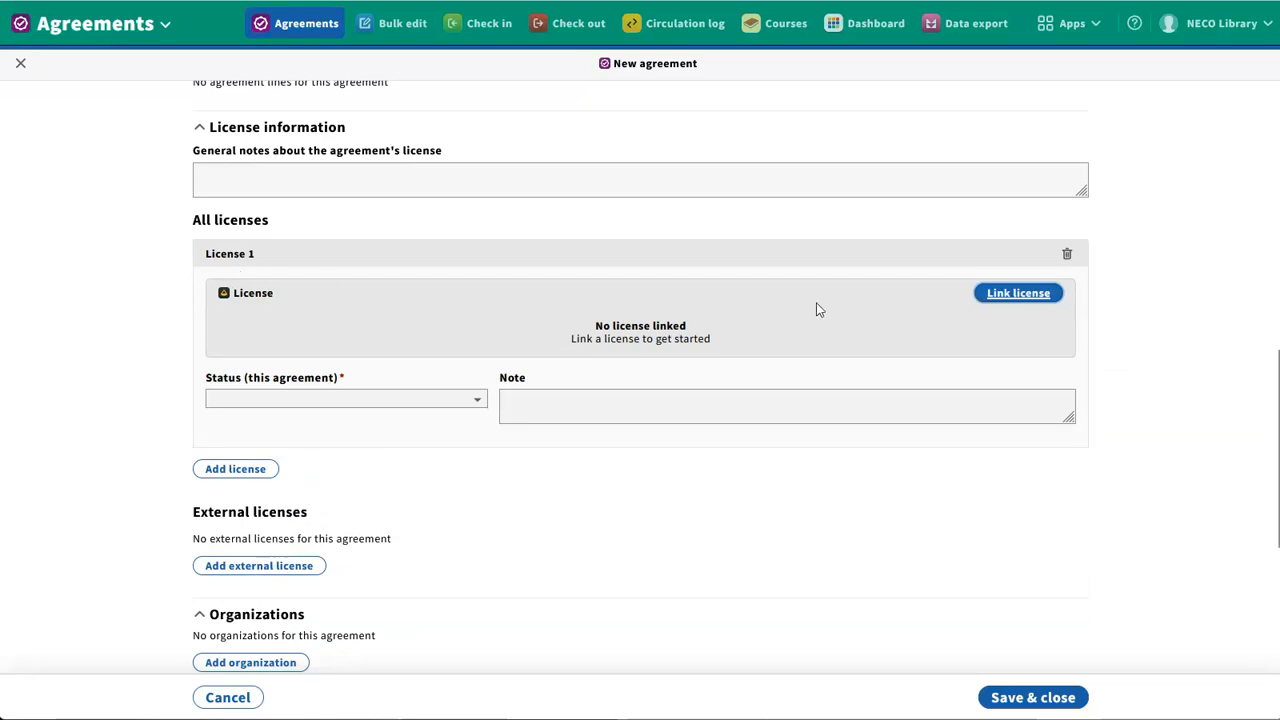
pyautogui.click(1005, 298)
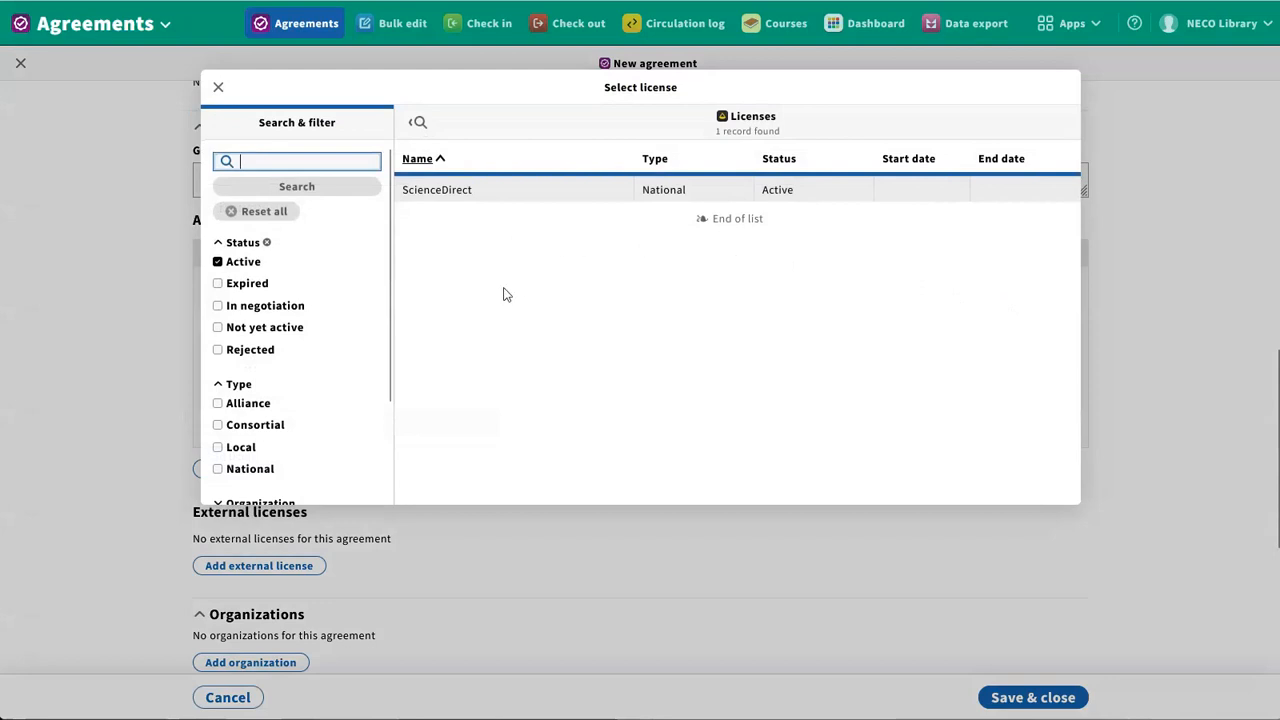
pyautogui.click(480, 197)
pyautogui.click(480, 197)
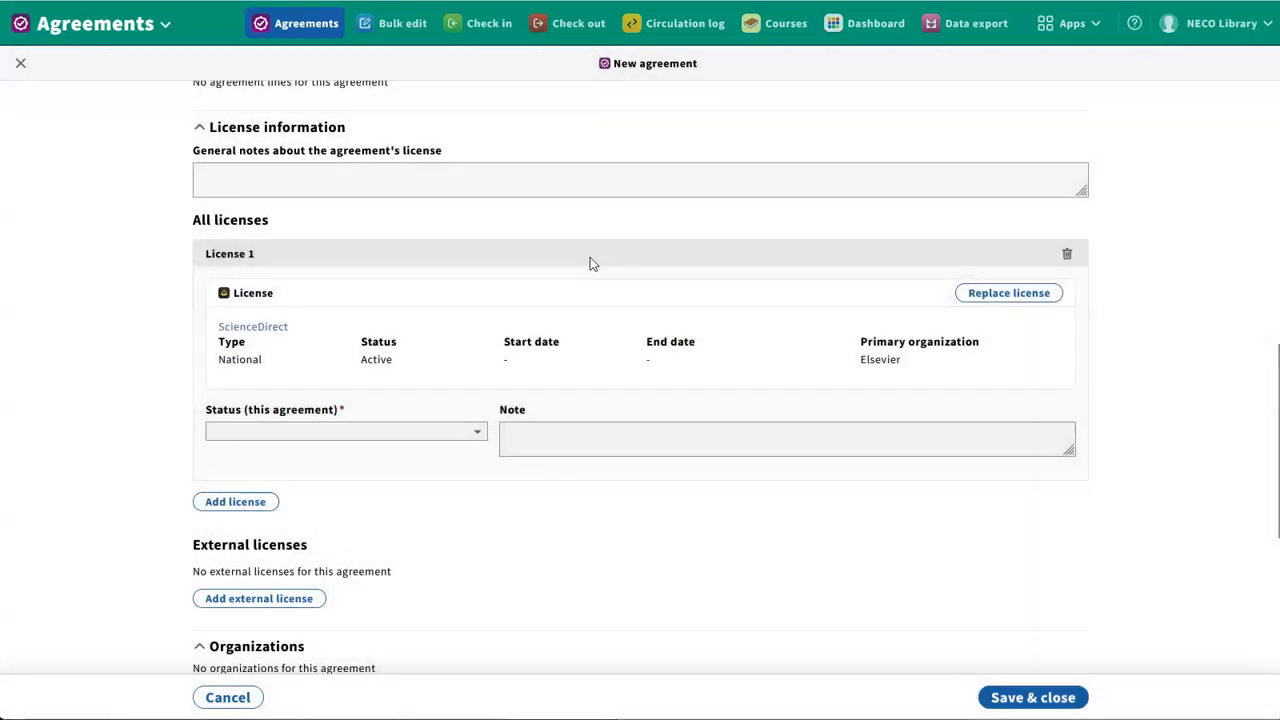
pyautogui.click(418, 434)
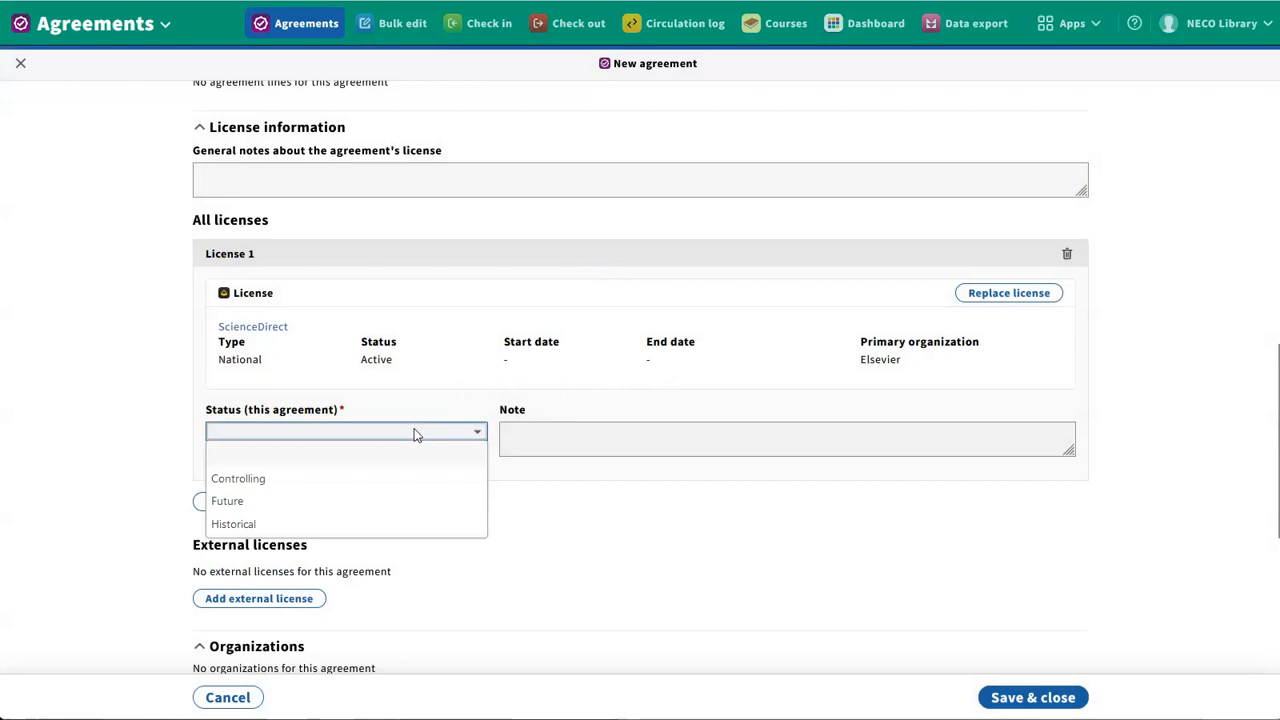
pyautogui.click(402, 487)
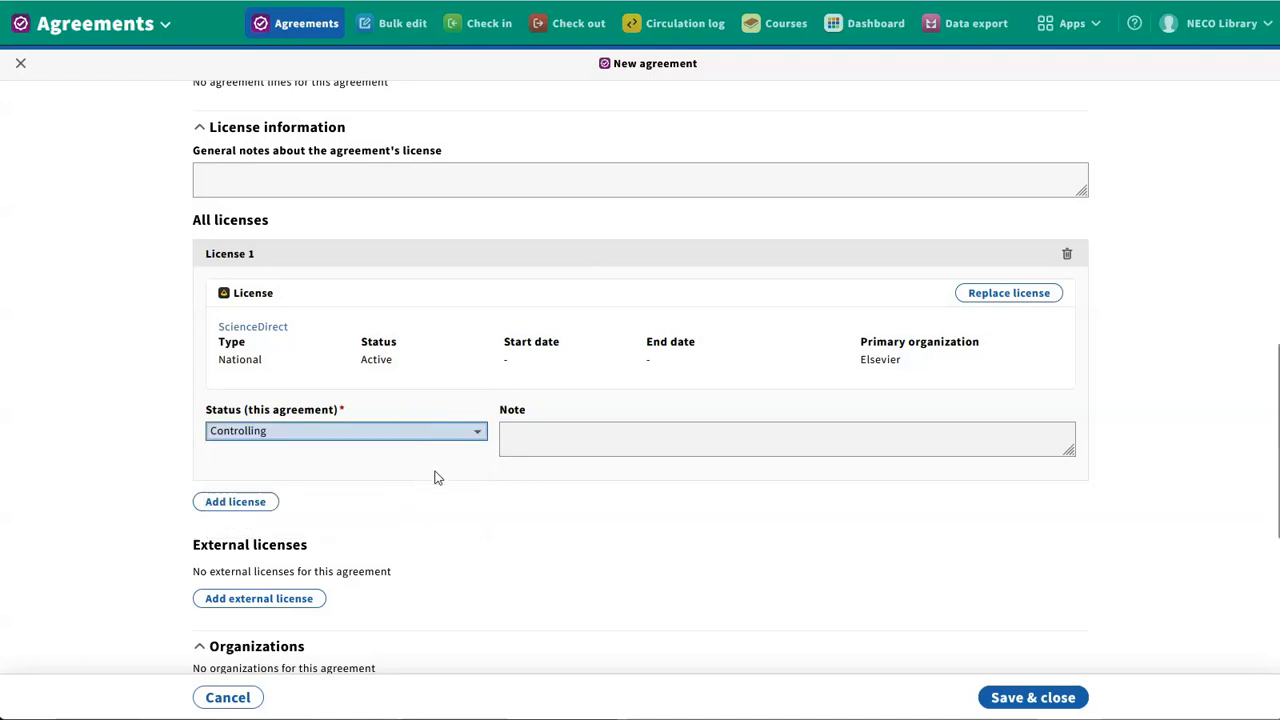
# Add Elsevier, found among the vendor organizations, as the agreement's primary organization with the role Content provider
pyautogui.scroll(-3, 125, 540)
pyautogui.scroll(-3, 125, 540)
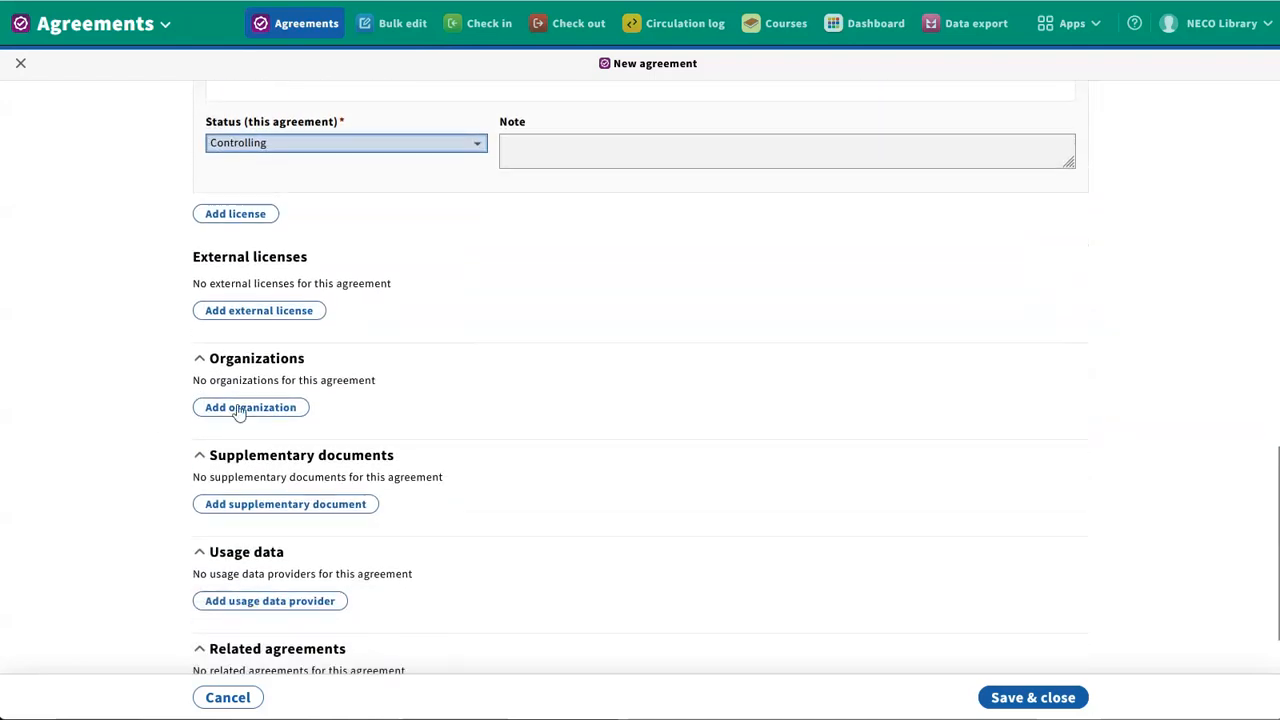
pyautogui.click(261, 408)
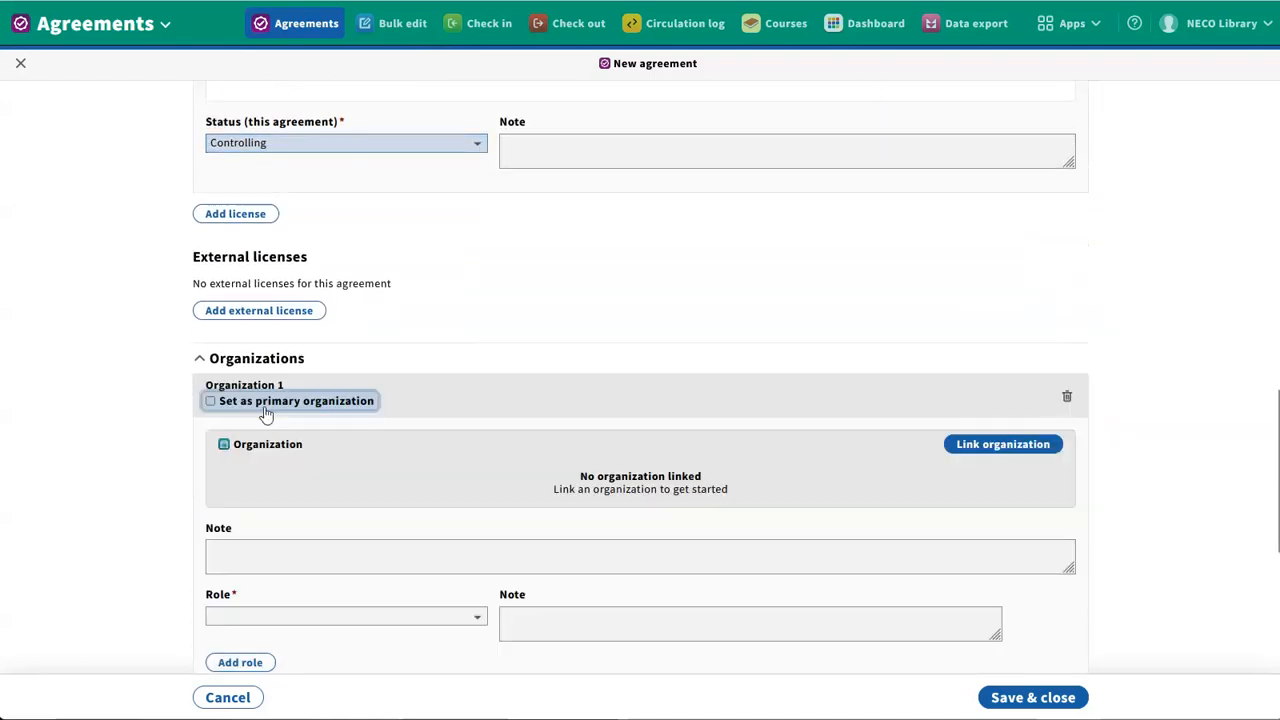
pyautogui.click(292, 404)
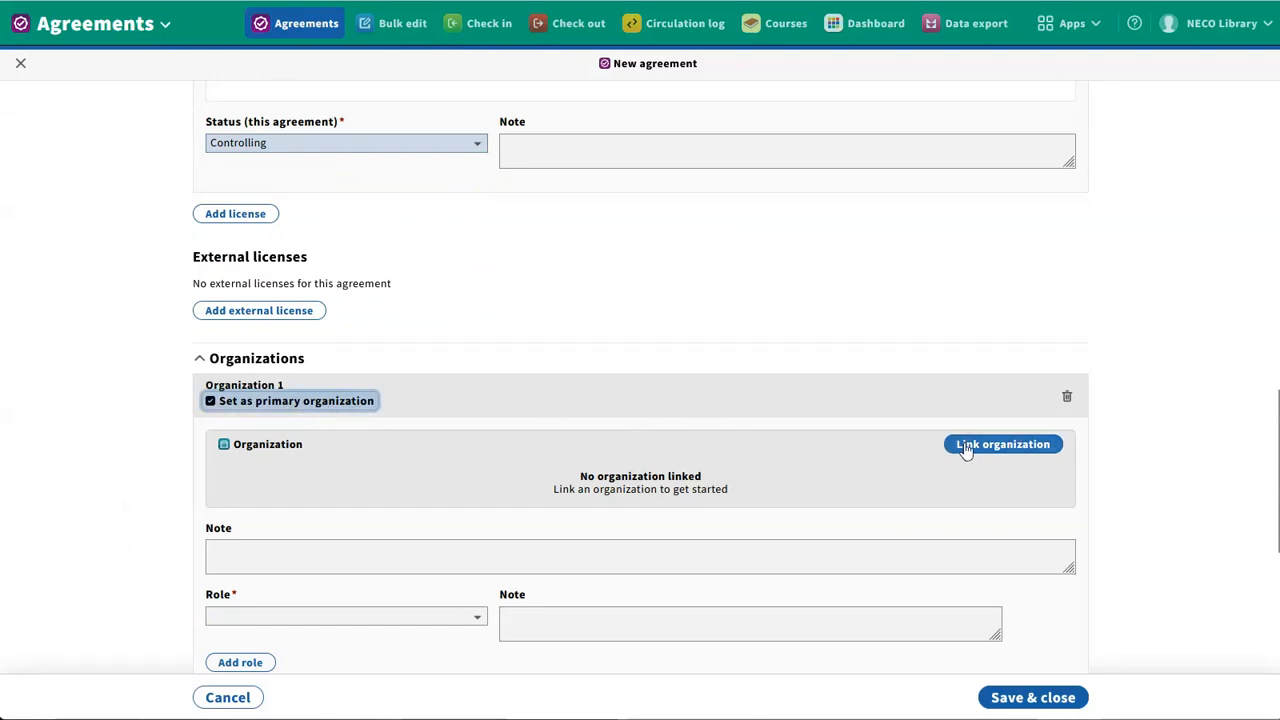
pyautogui.click(1003, 444)
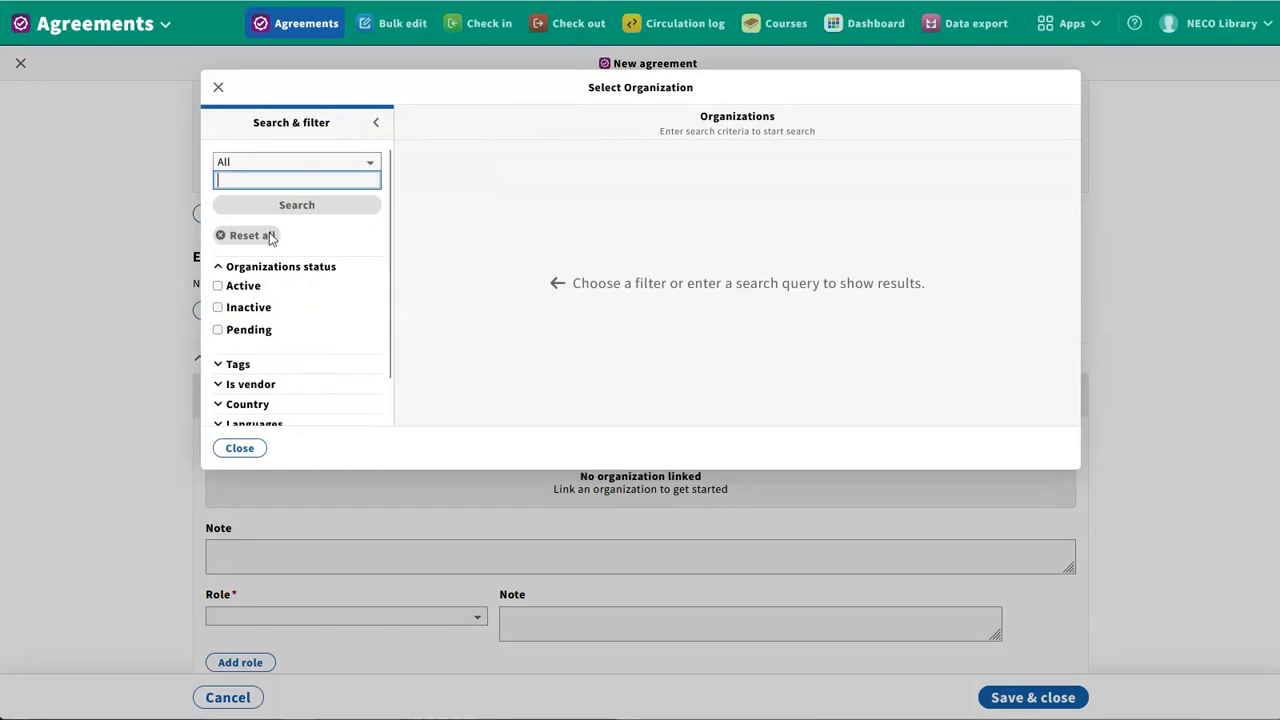
pyautogui.click(280, 388)
pyautogui.scroll(-1, 279, 389)
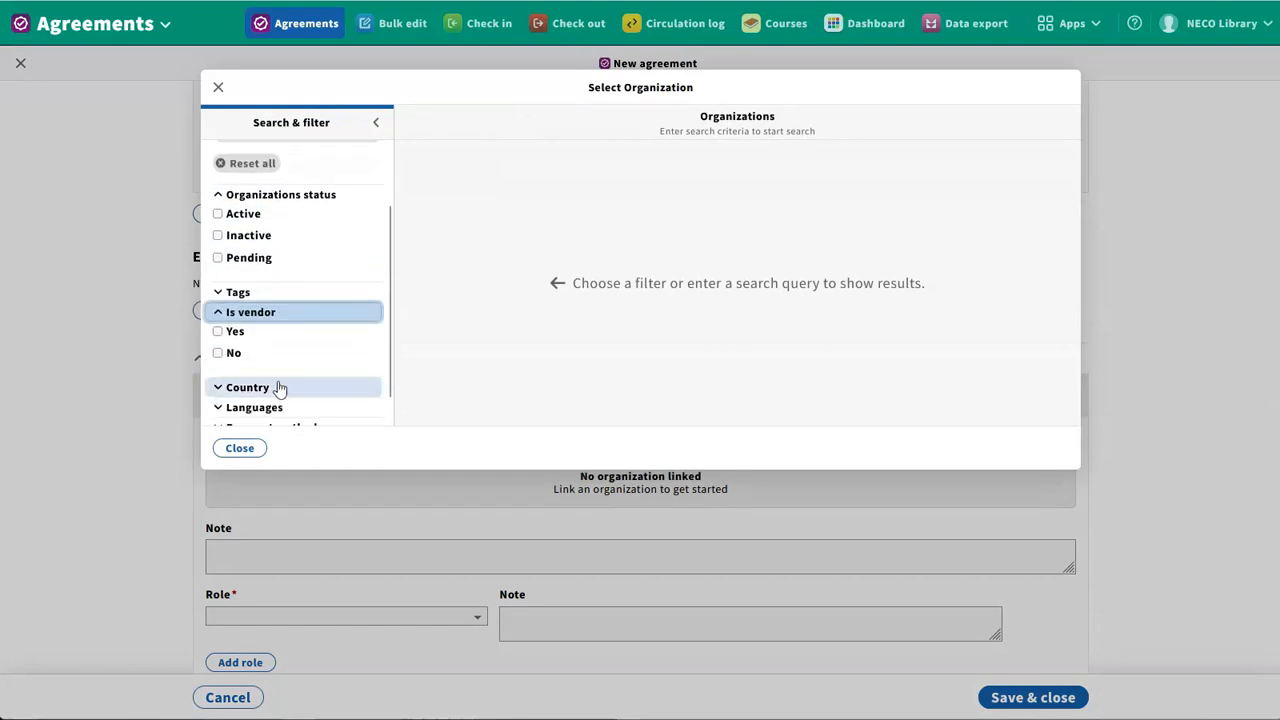
pyautogui.click(235, 331)
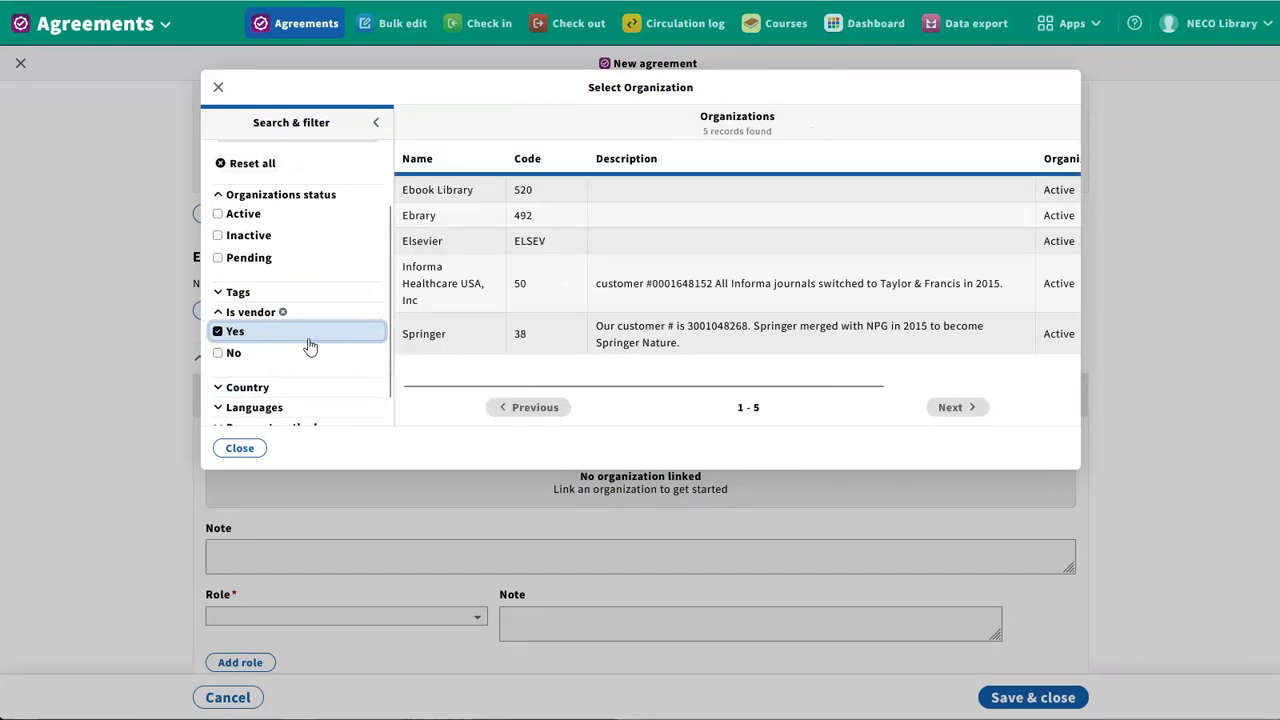
pyautogui.click(422, 250)
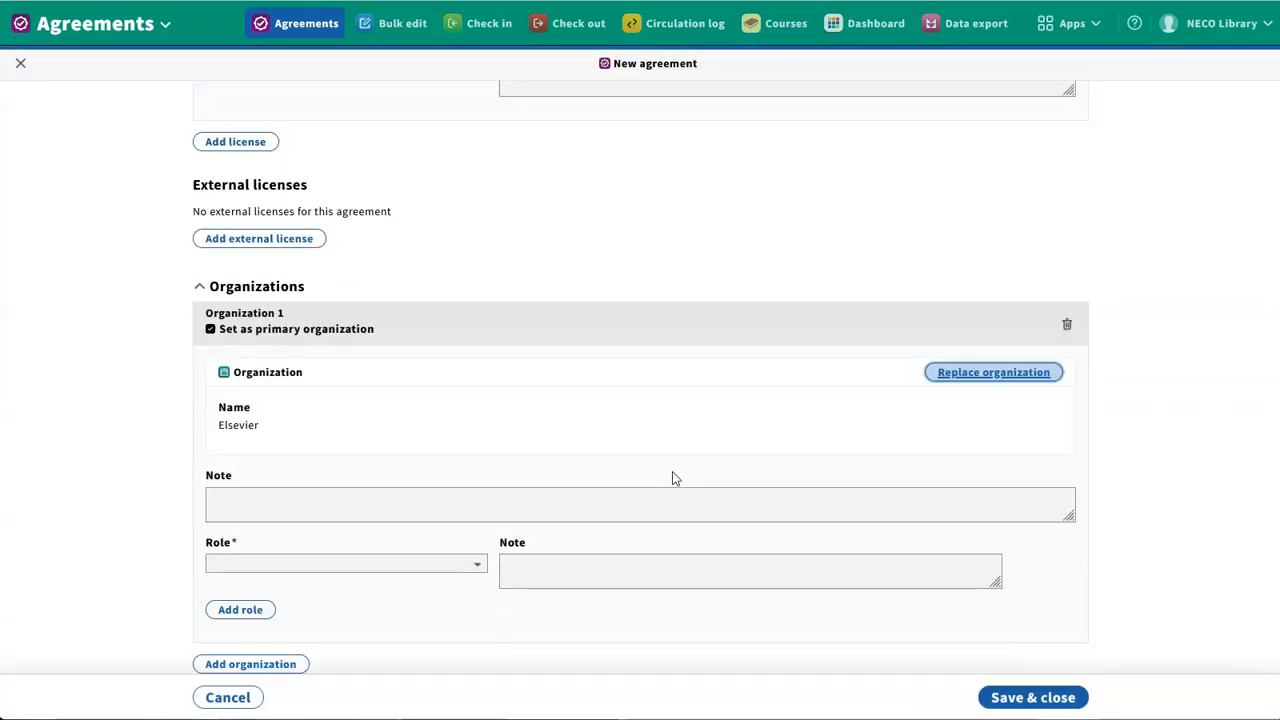
pyautogui.click(443, 566)
pyautogui.click(434, 608)
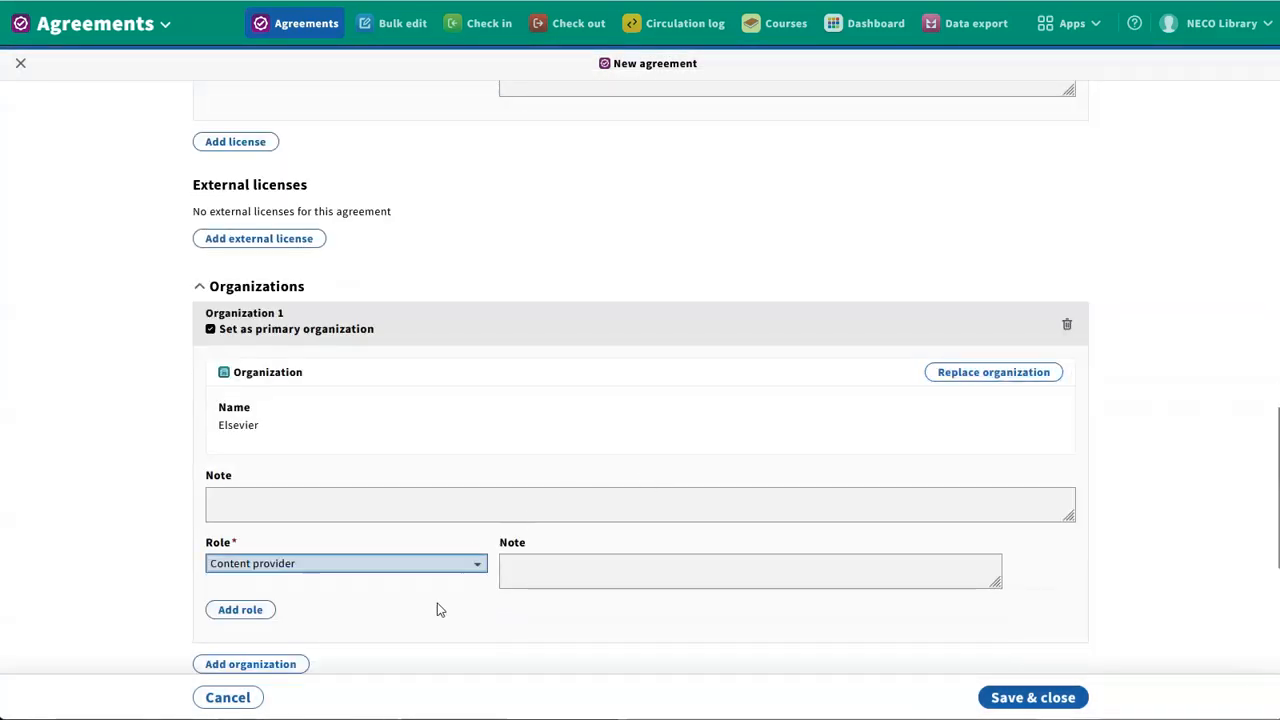
# Add a second blank role to the Elsevier organization entry, view its role field and delete it
pyautogui.scroll(-1, 420, 598)
pyautogui.click(245, 539)
pyautogui.click(333, 566)
pyautogui.click(314, 577)
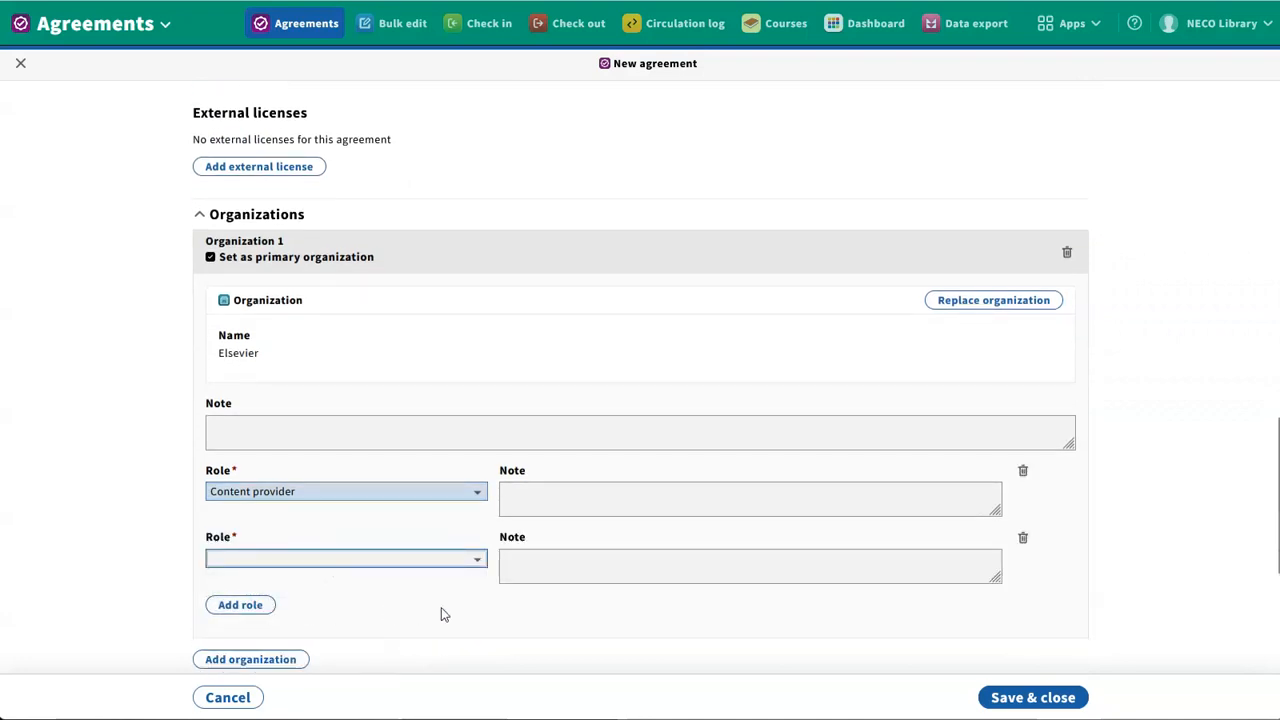
pyautogui.scroll(-1, 445, 613)
pyautogui.click(1022, 465)
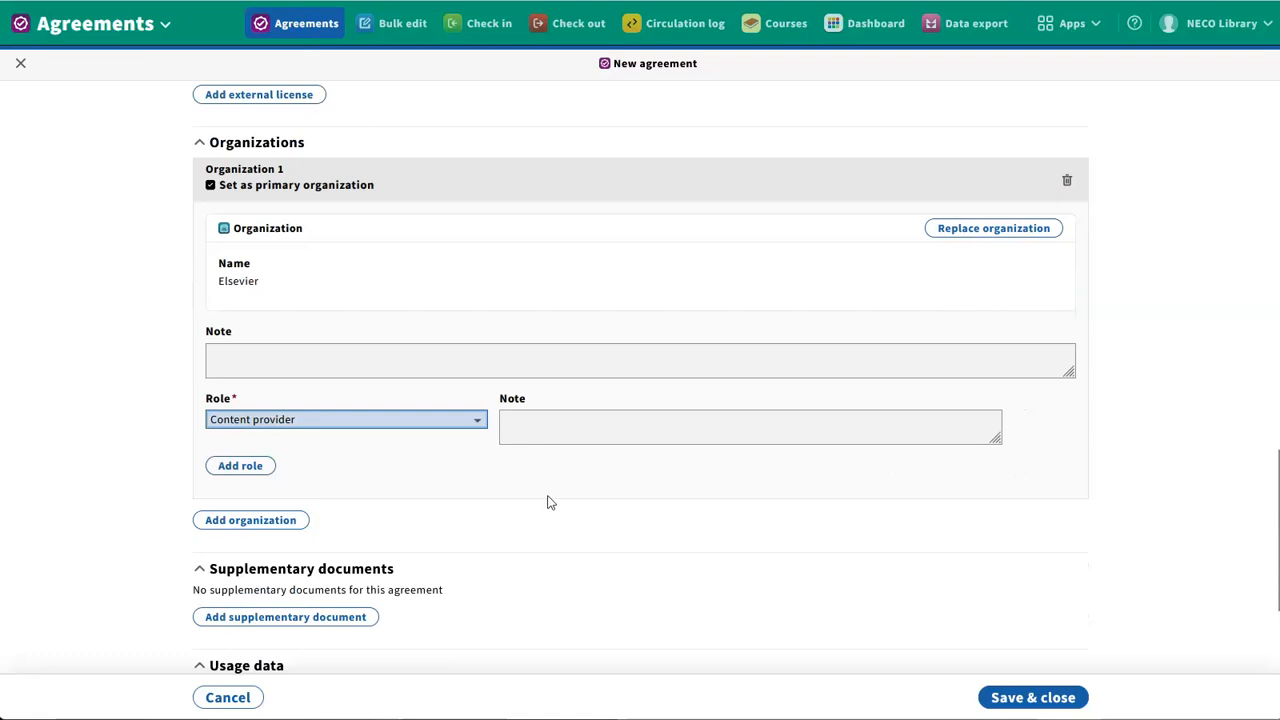
# Preview the fields of a second organization entry and delete the blank entry
pyautogui.click(236, 521)
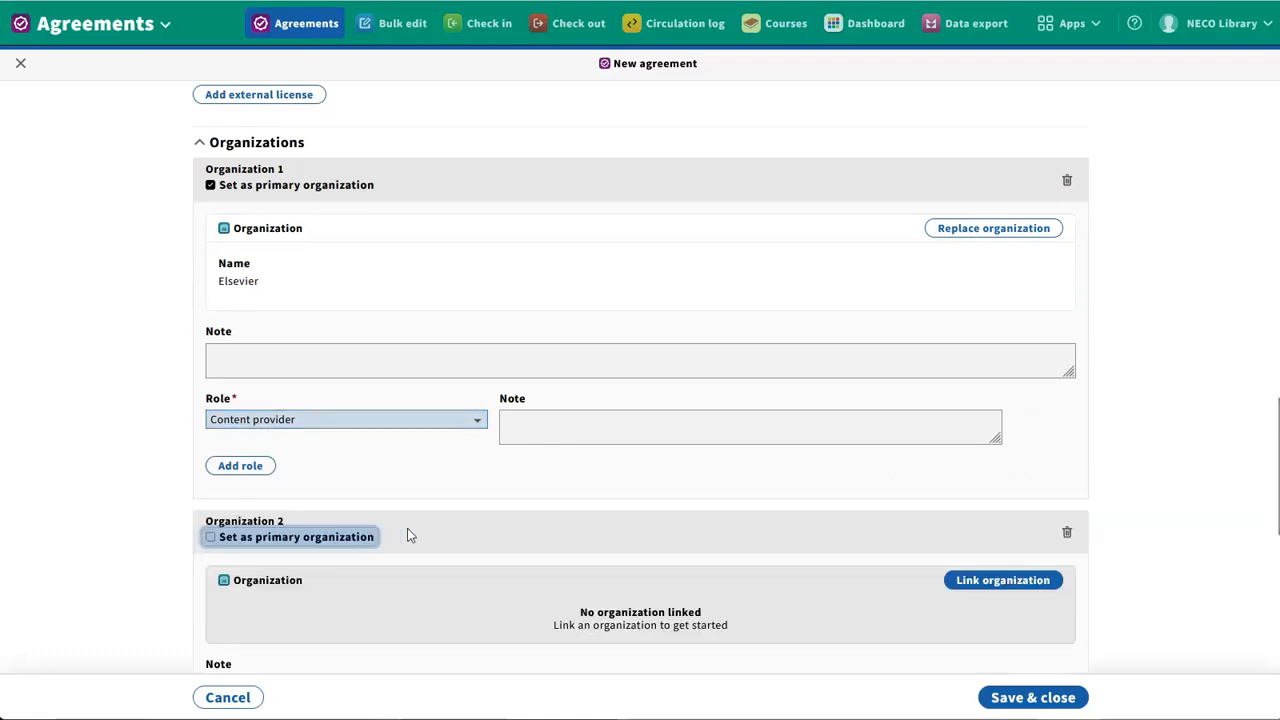
pyautogui.scroll(-1, 141, 525)
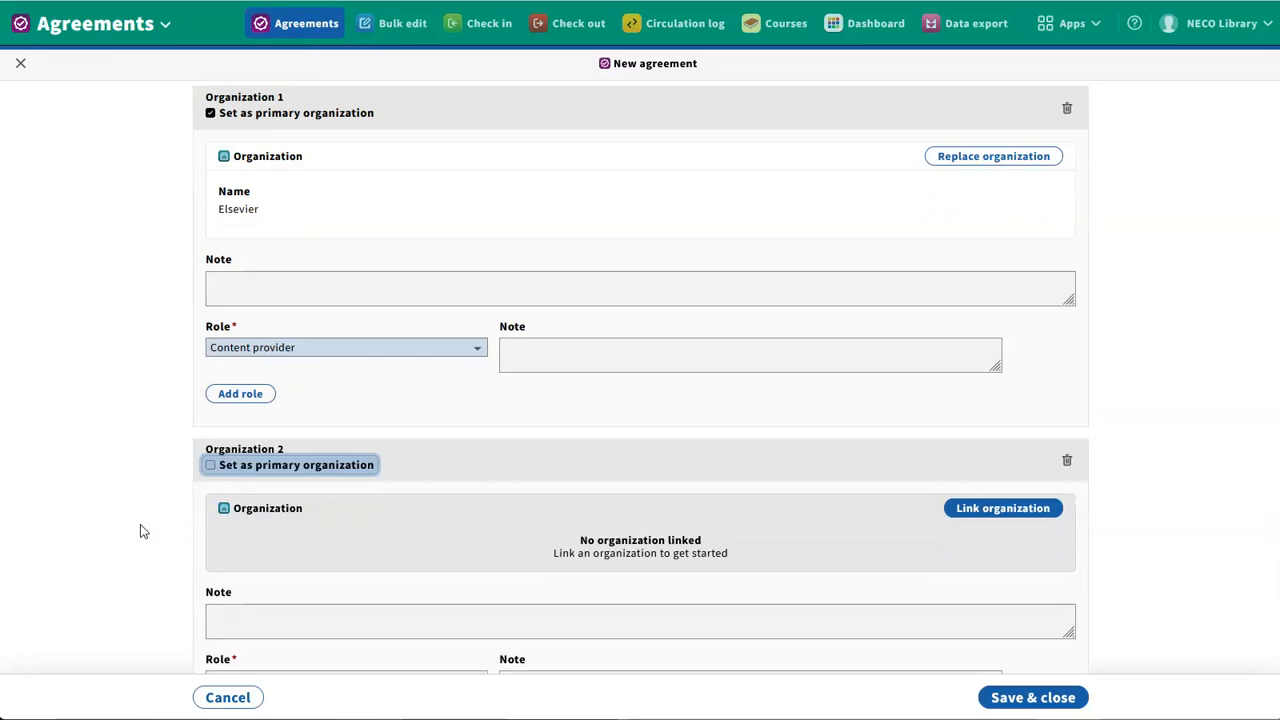
pyautogui.scroll(-1, 140, 531)
pyautogui.scroll(-1, 140, 531)
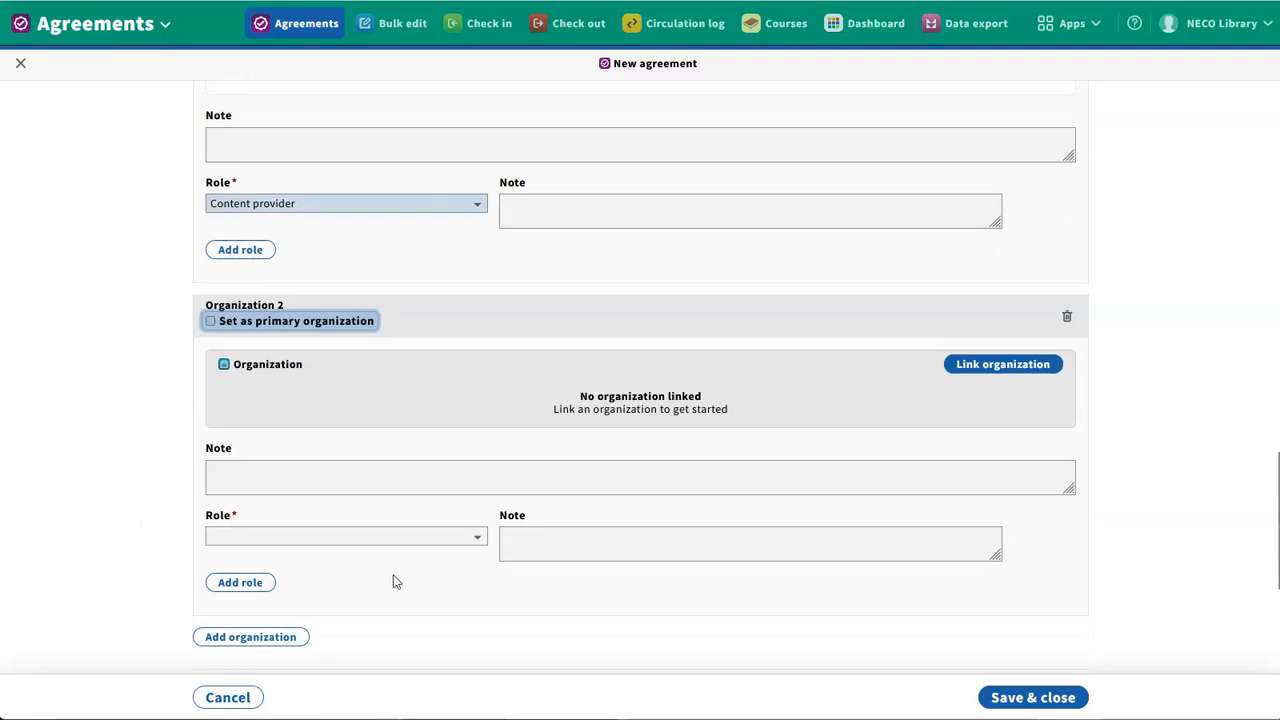
pyautogui.click(1067, 316)
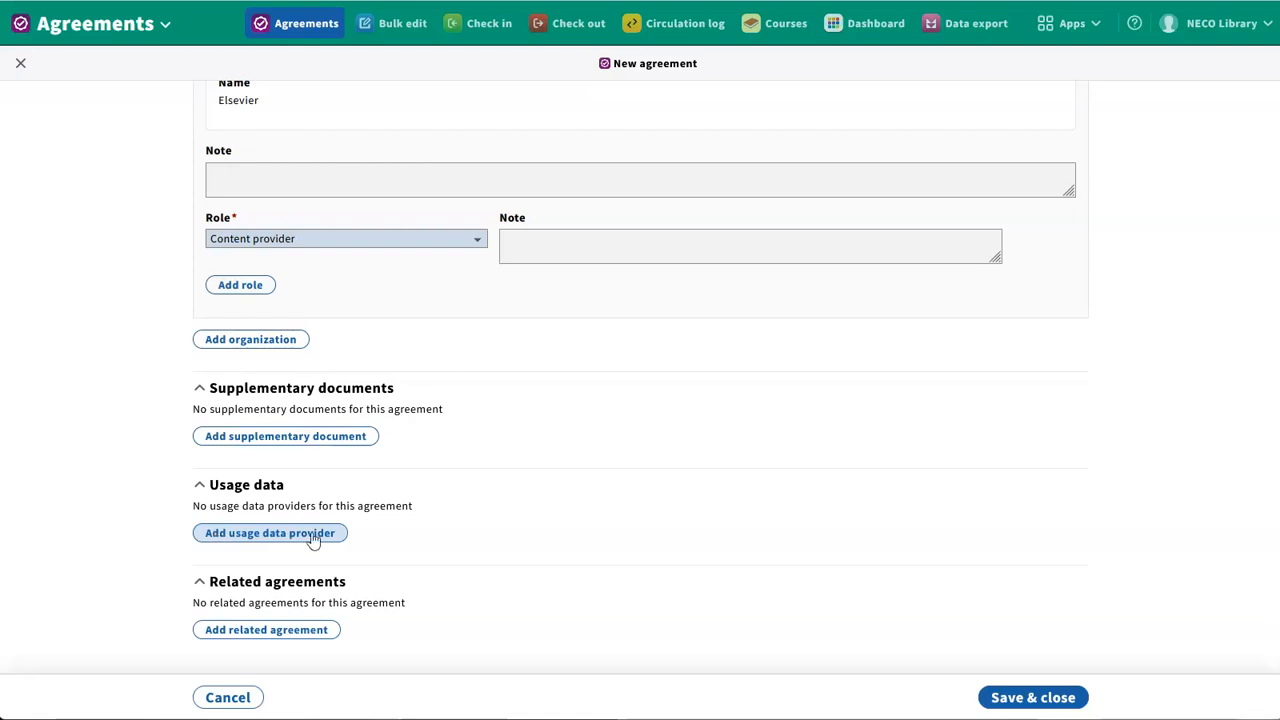
# Add a related agreement and link the closed Elsevier Science Direct Journals agreement to it
pyautogui.click(313, 630)
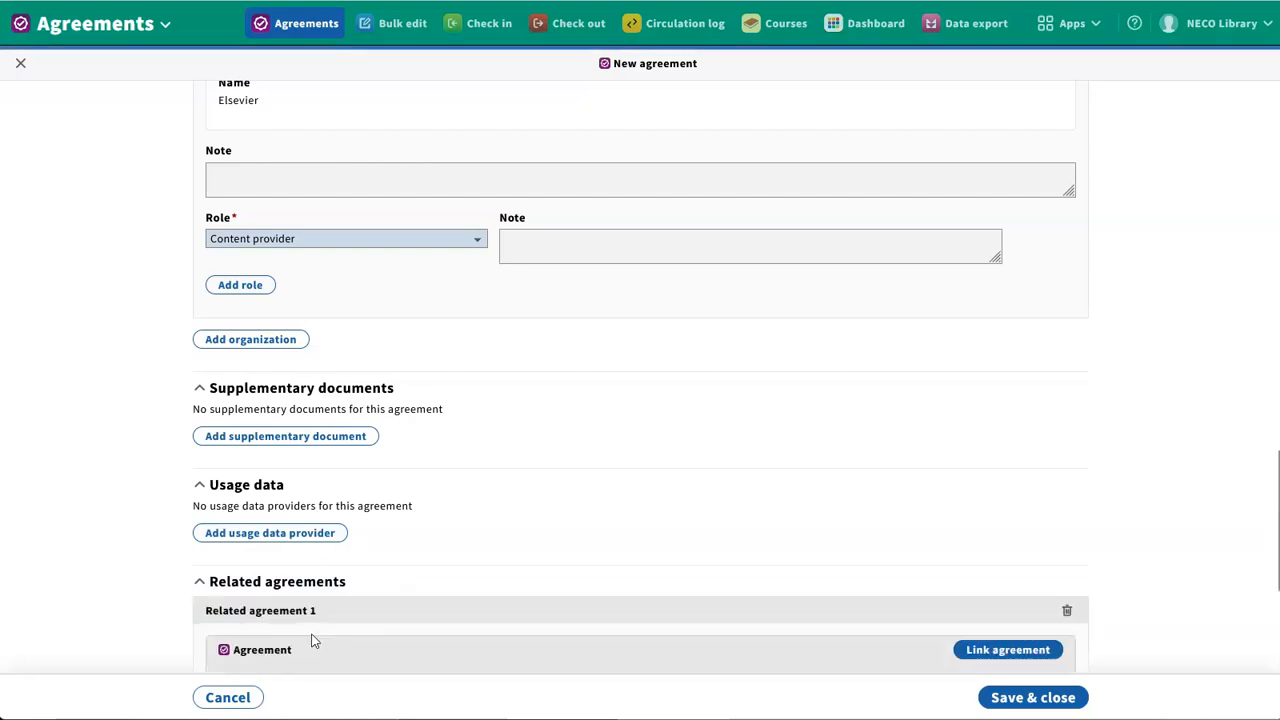
pyautogui.scroll(-1, 402, 600)
pyautogui.scroll(-1, 402, 600)
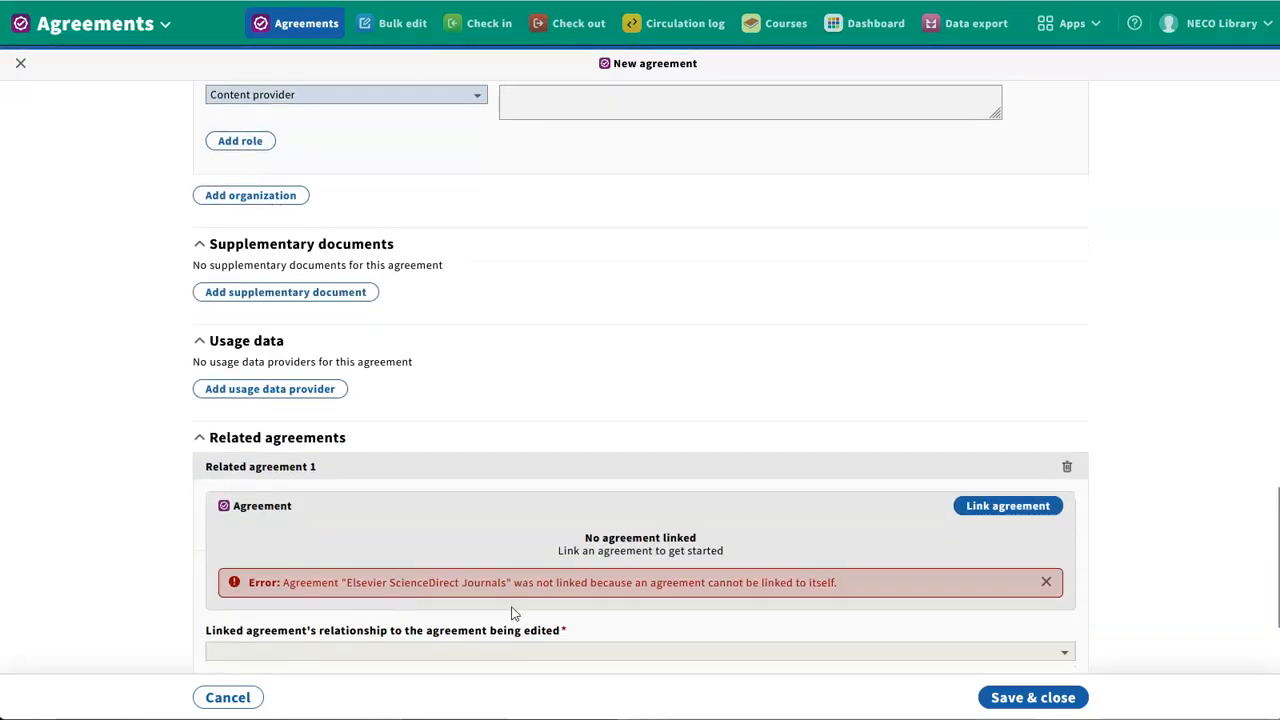
pyautogui.click(1007, 506)
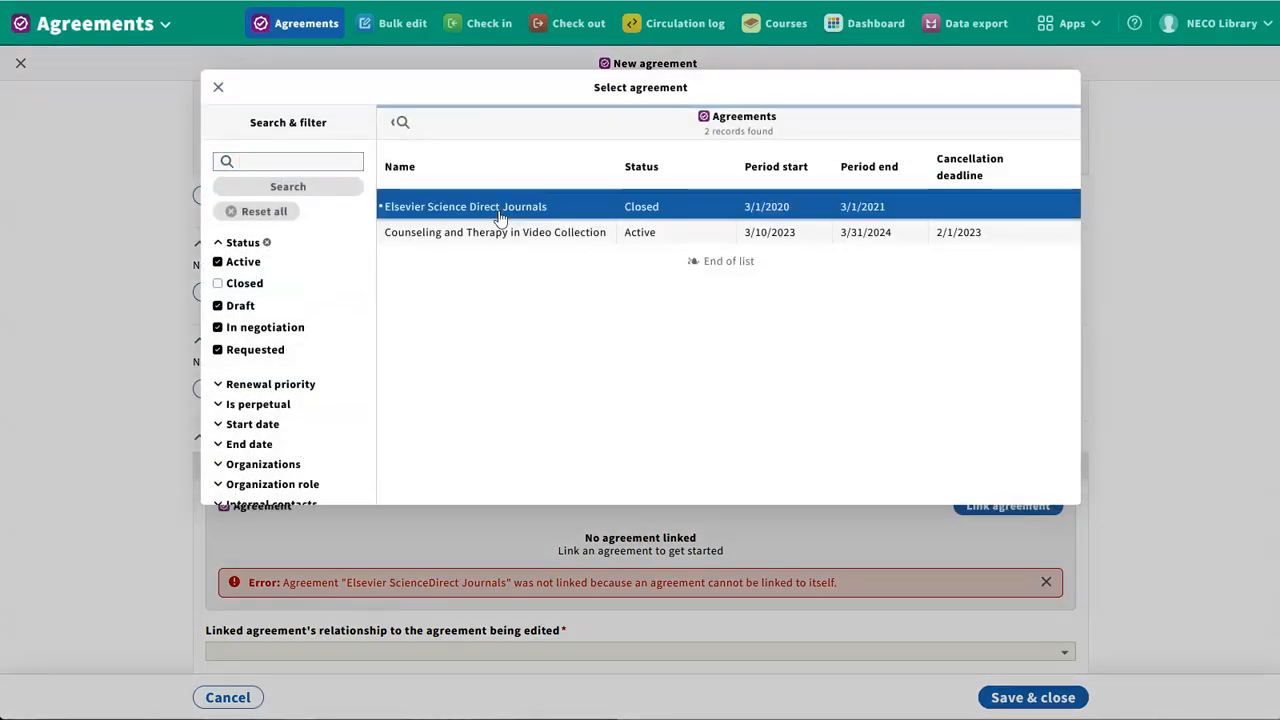
pyautogui.click(385, 208)
pyautogui.scroll(-2, 507, 413)
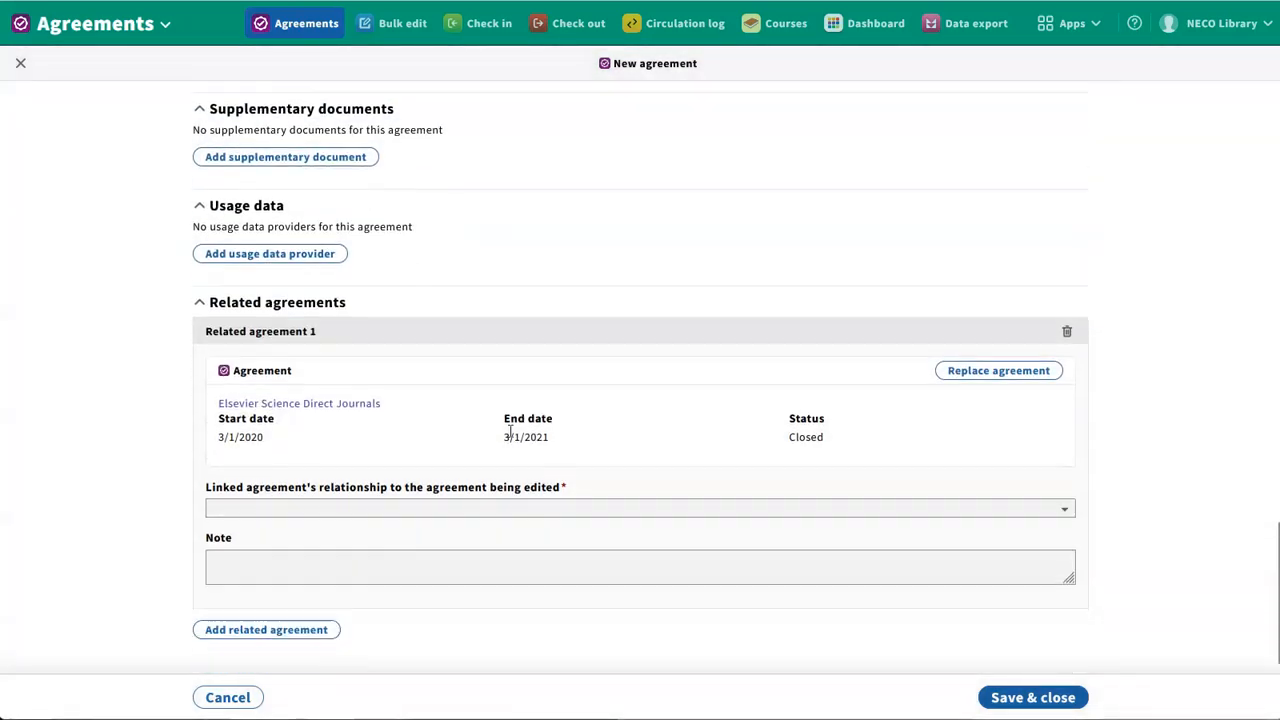
# Set the linked agreement's relationship to "is superseded by" and save and close the new agreement
pyautogui.click(436, 508)
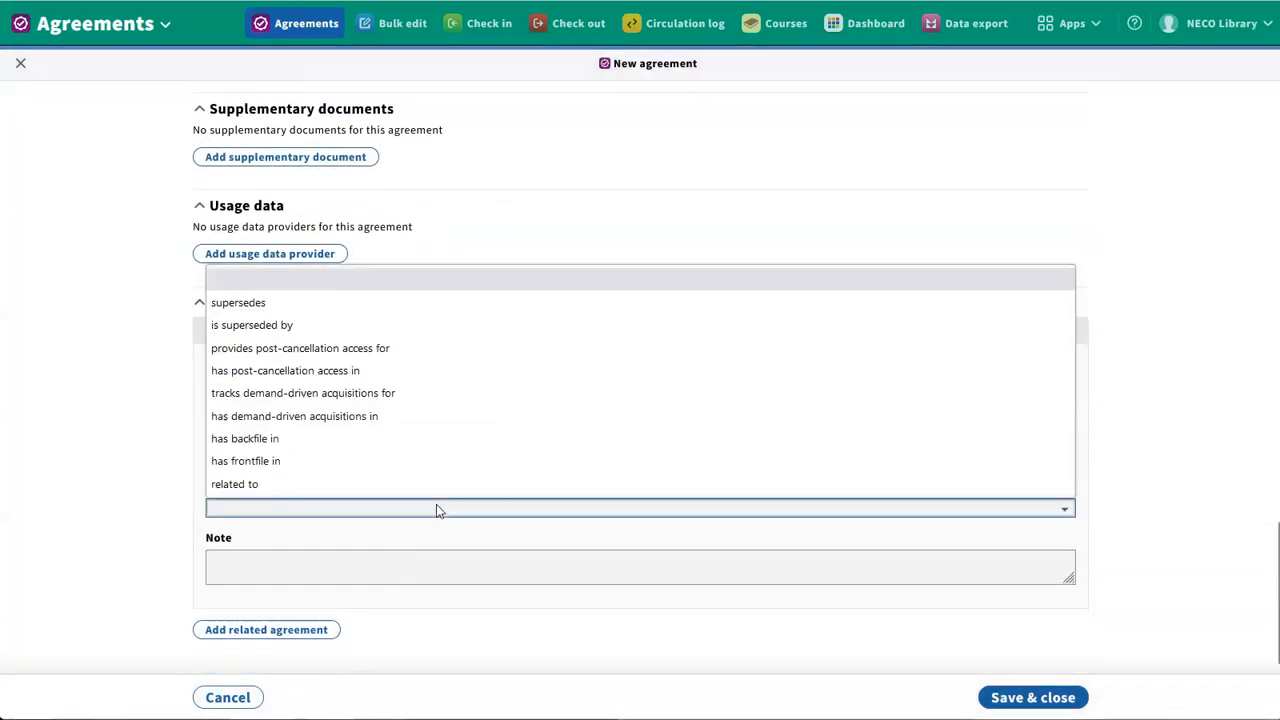
pyautogui.click(392, 326)
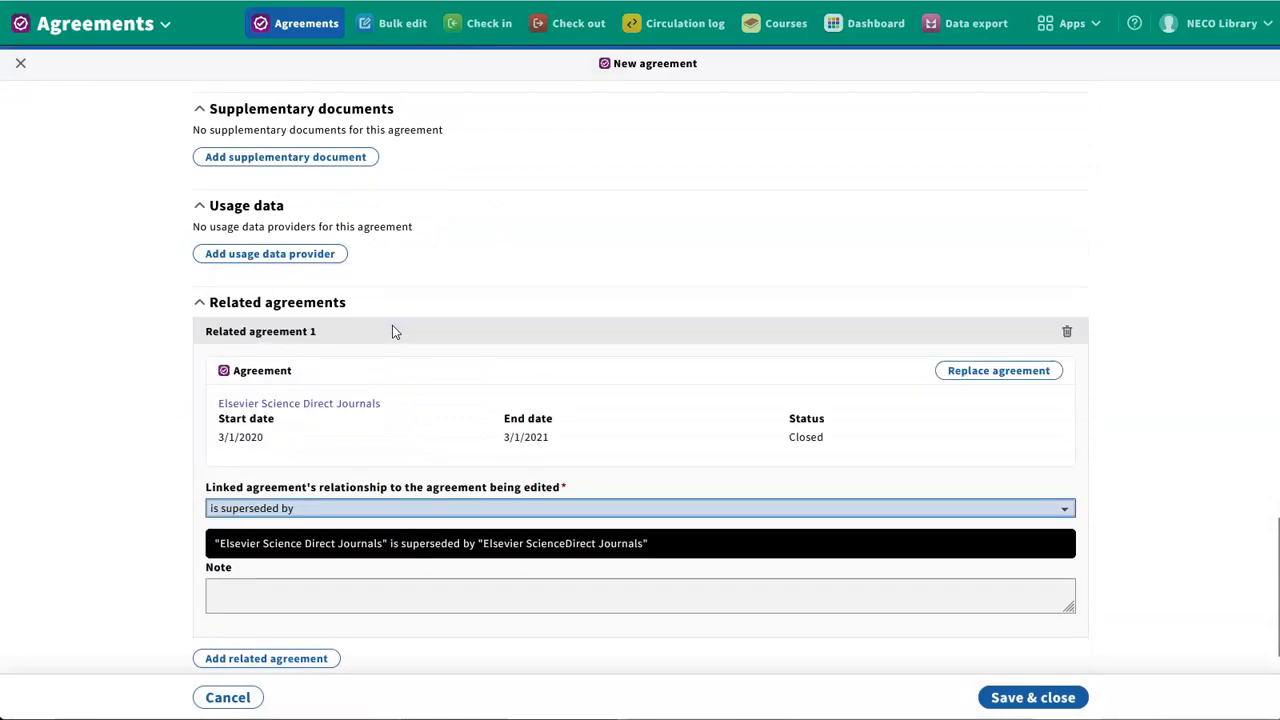
pyautogui.scroll(-1, 1150, 545)
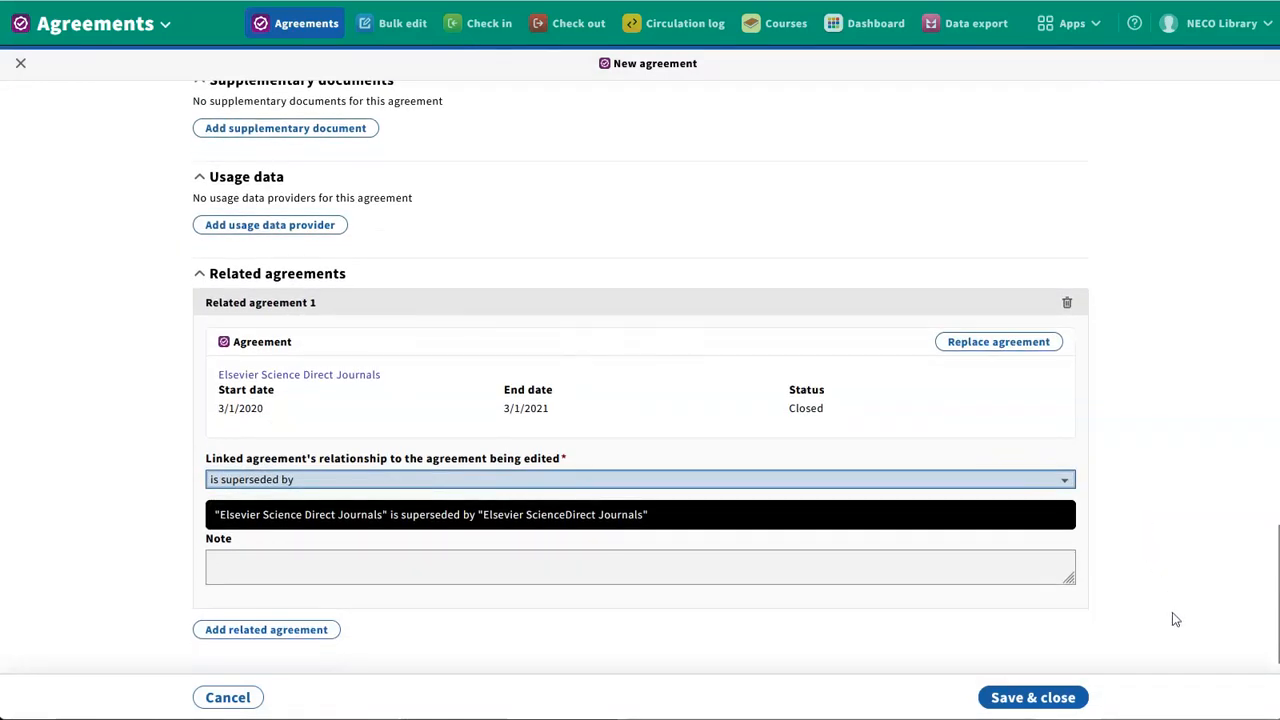
pyautogui.click(1012, 706)
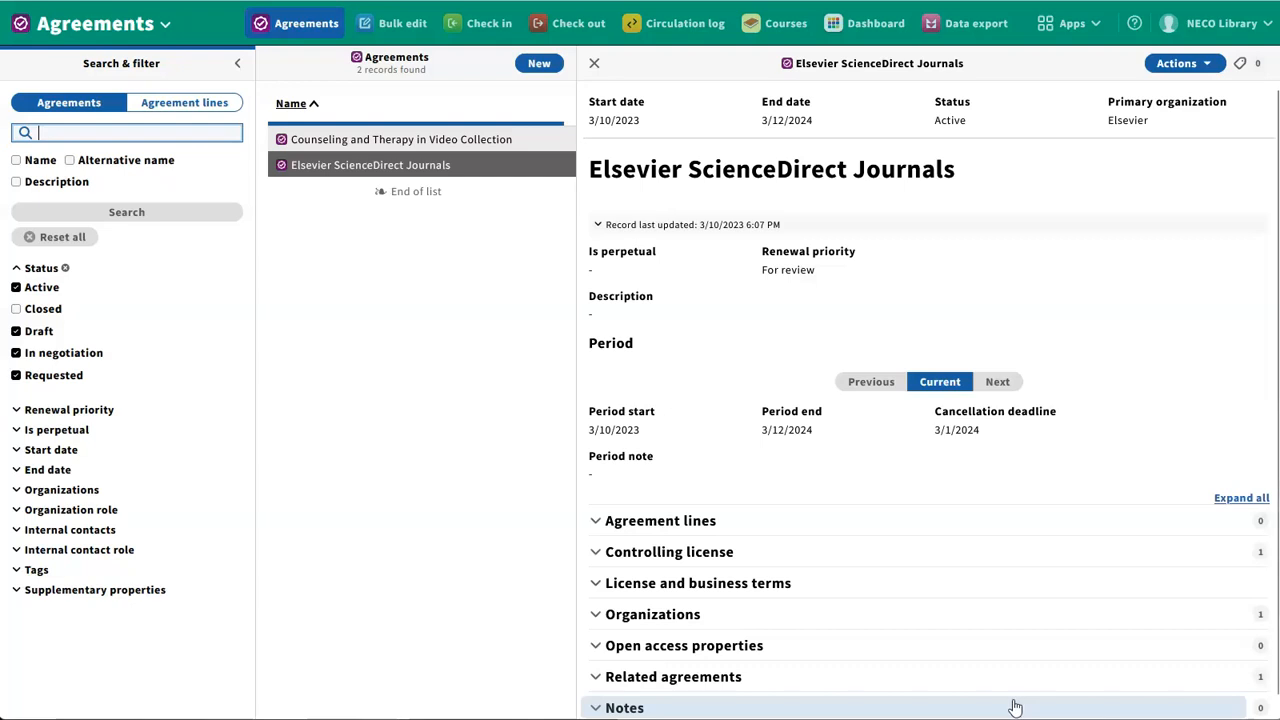
pyautogui.click(1167, 72)
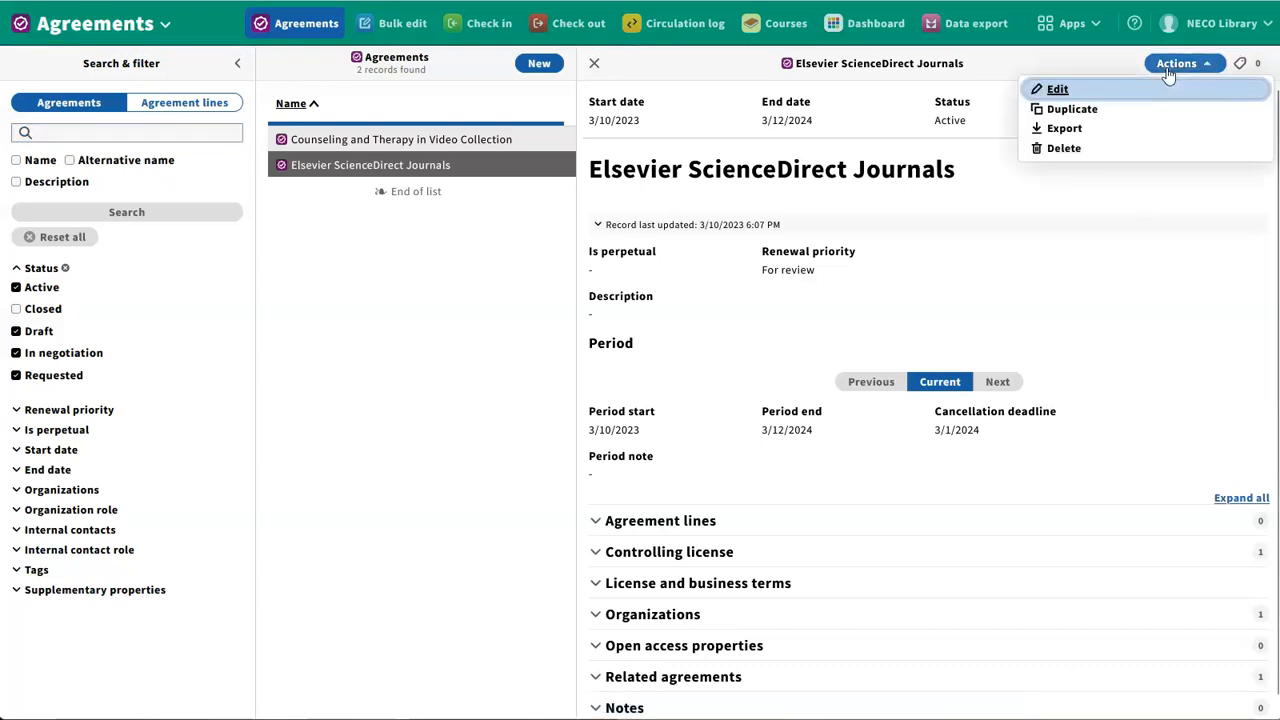
pyautogui.click(1167, 72)
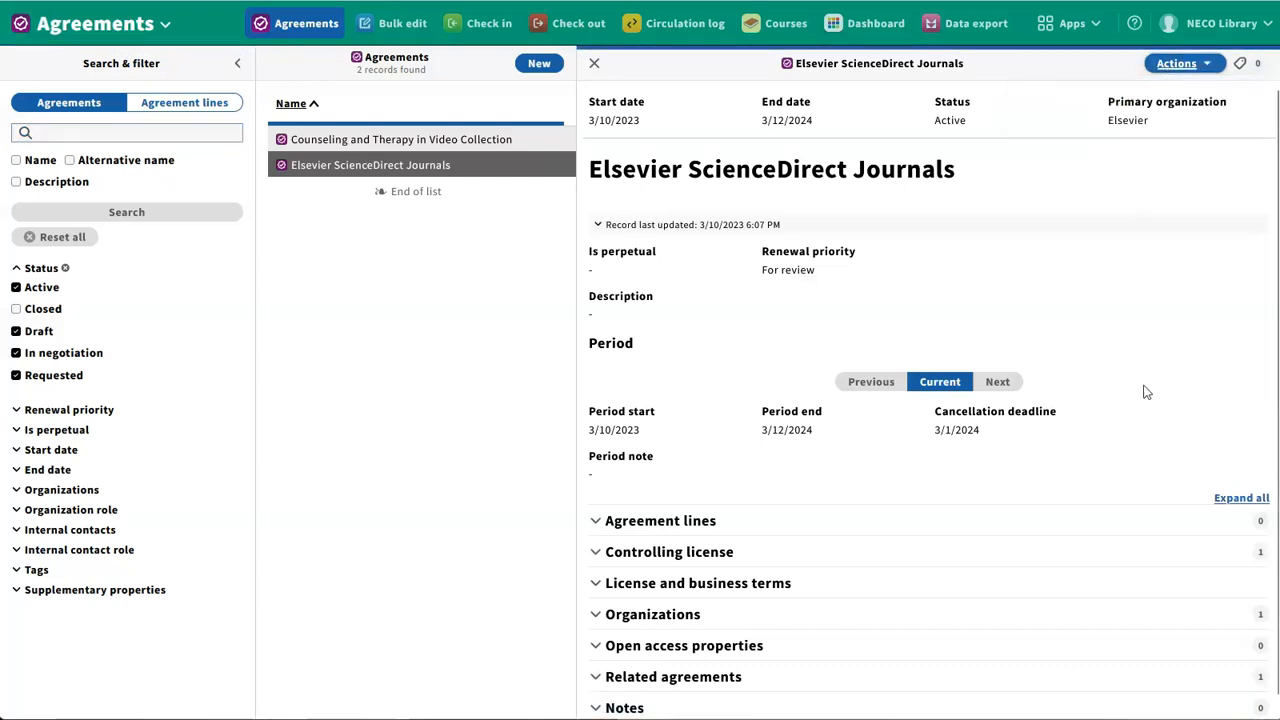
# Create an agreement line linked to the ScienceDirect e-resource package and save it with the option to create another
pyautogui.scroll(-1, 1065, 565)
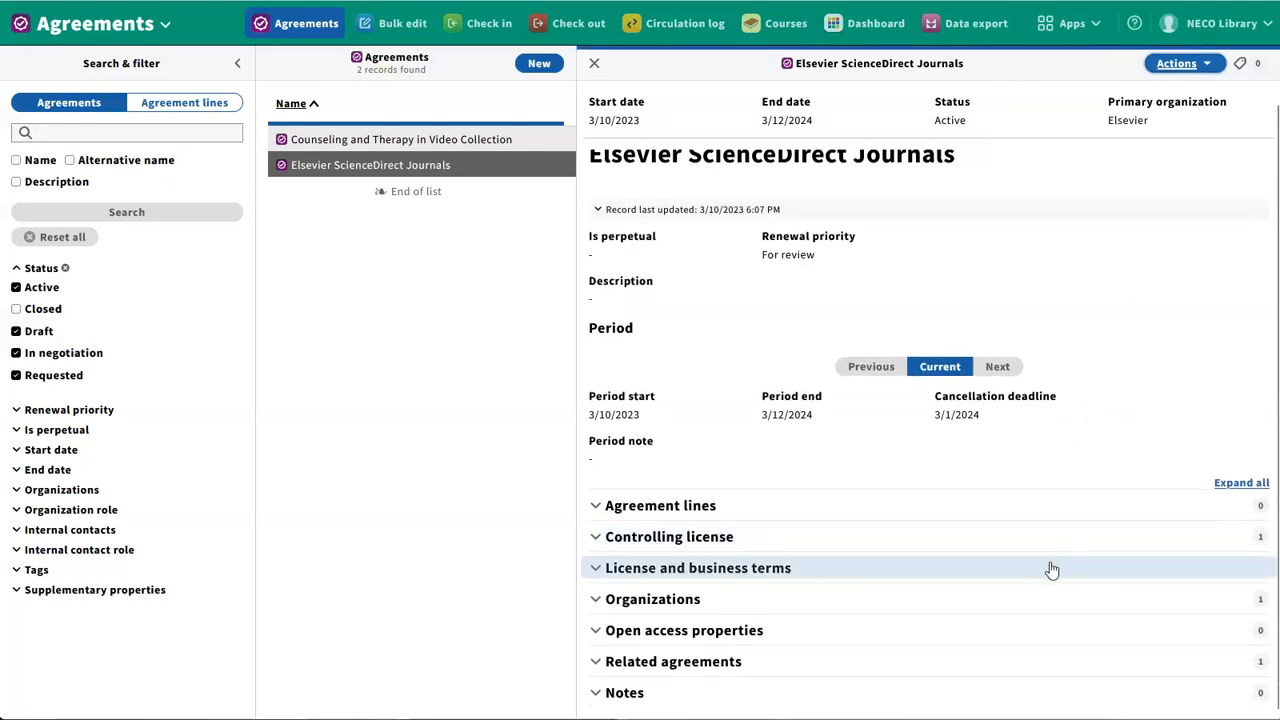
pyautogui.click(1017, 507)
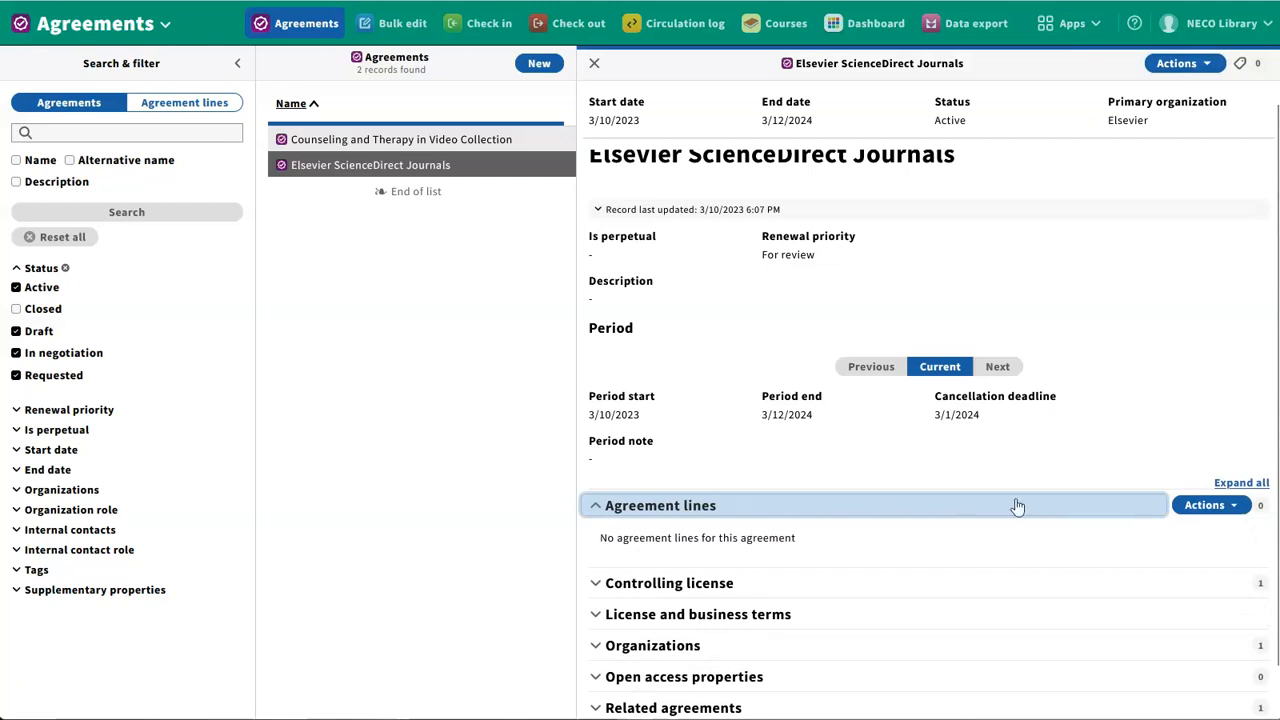
pyautogui.click(1208, 507)
pyautogui.click(1110, 537)
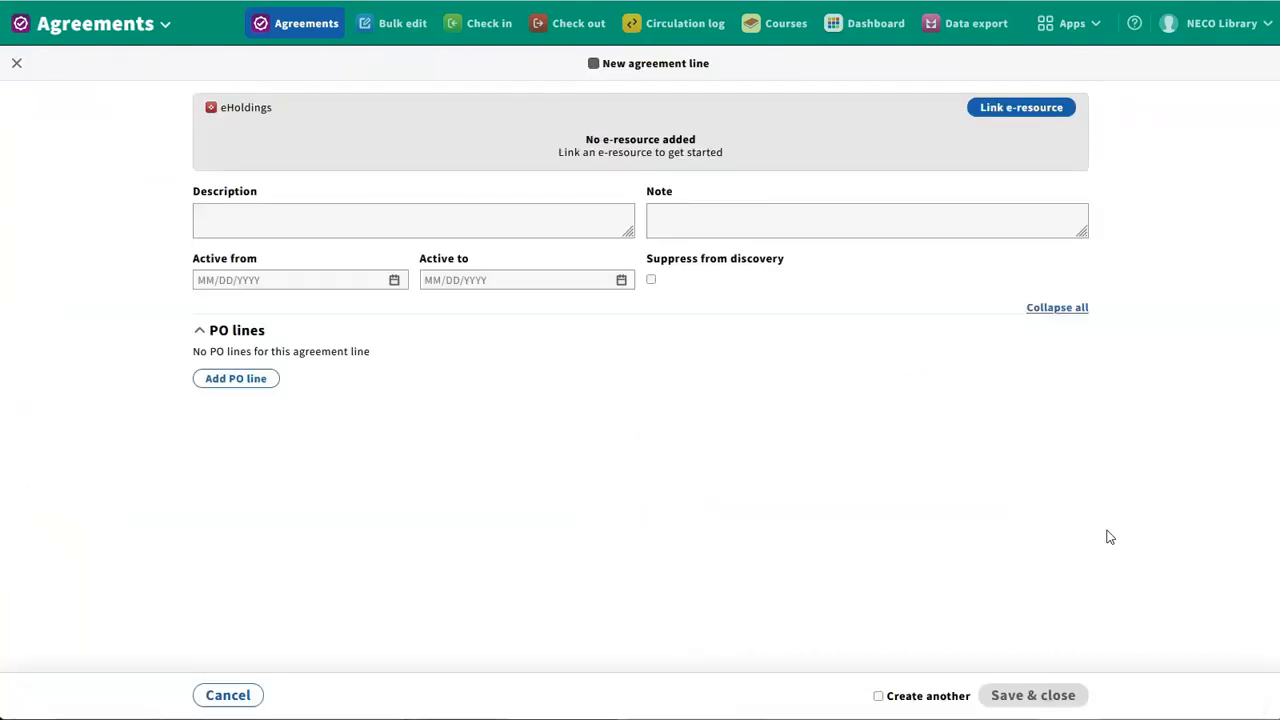
pyautogui.click(1032, 114)
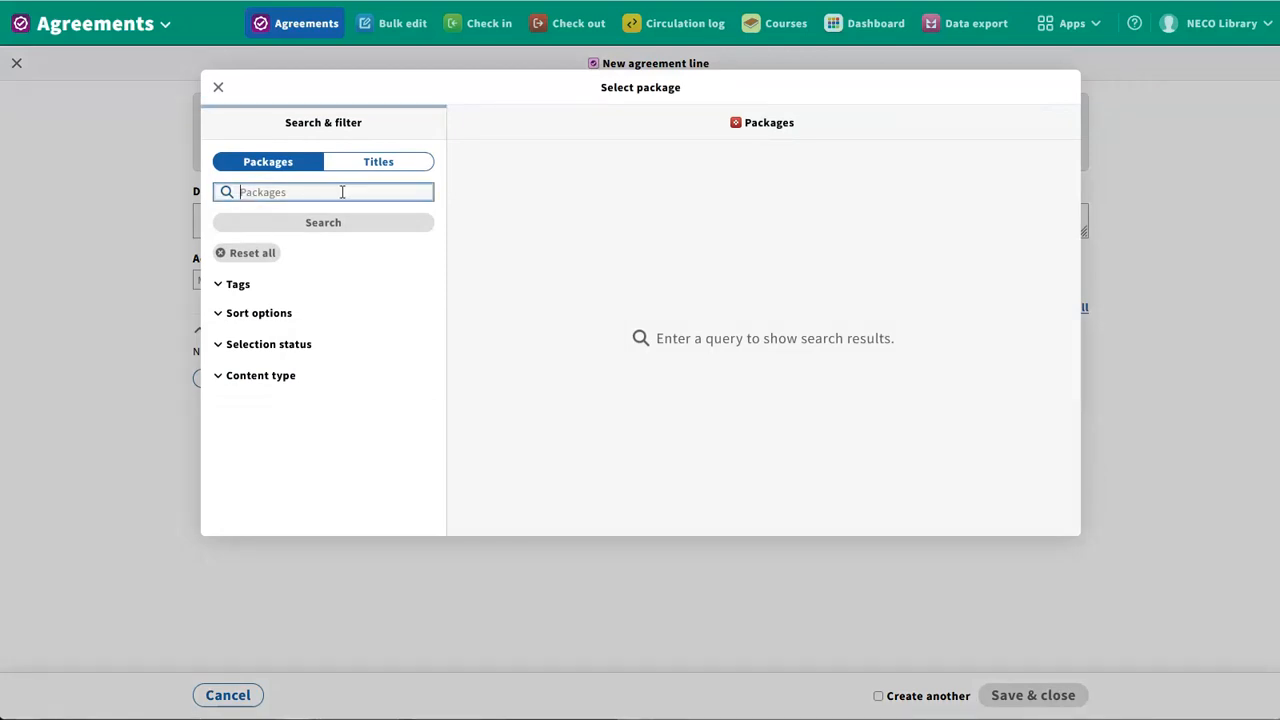
pyautogui.write('Scienc')
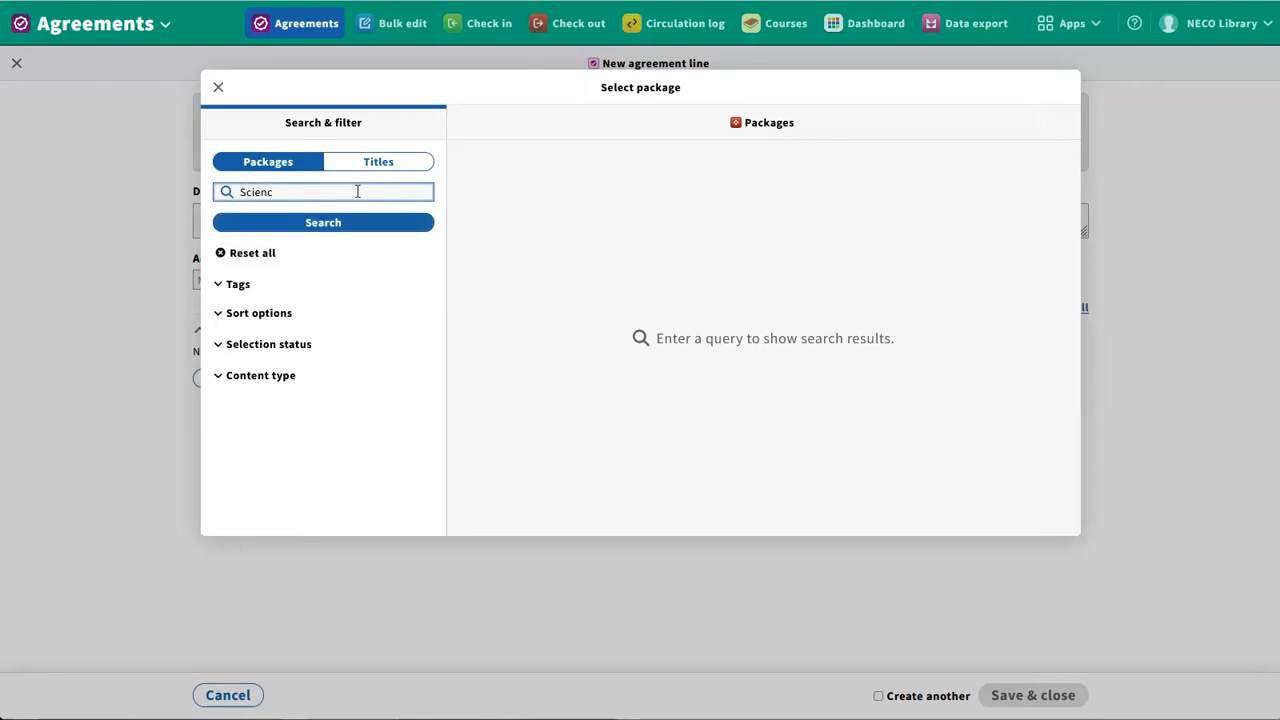
pyautogui.write('eDirect')
pyautogui.press('Return')
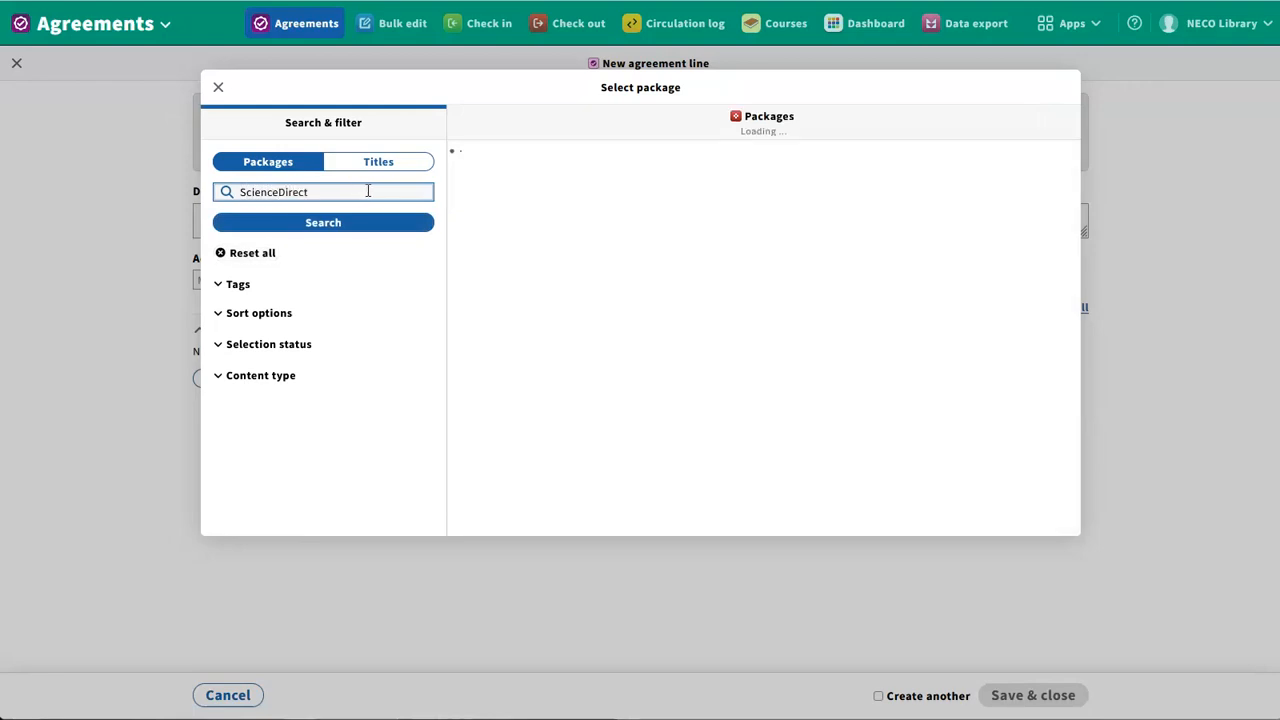
pyautogui.click(575, 188)
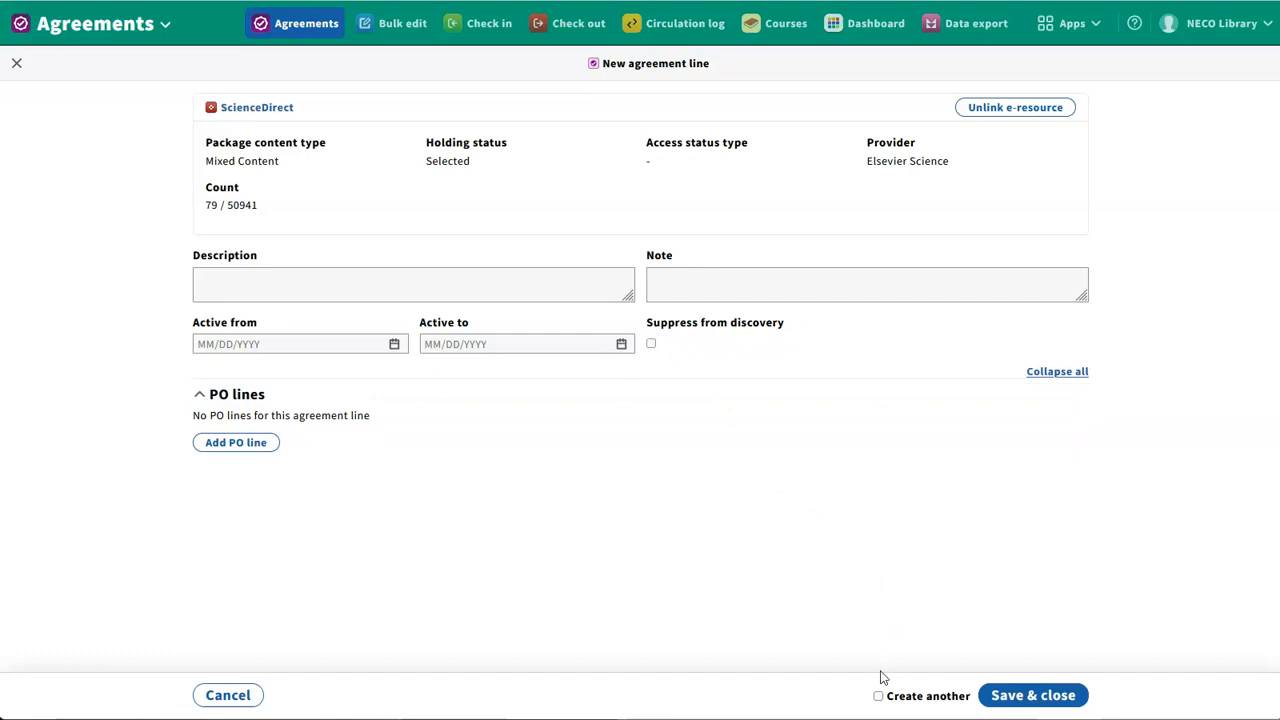
pyautogui.click(878, 696)
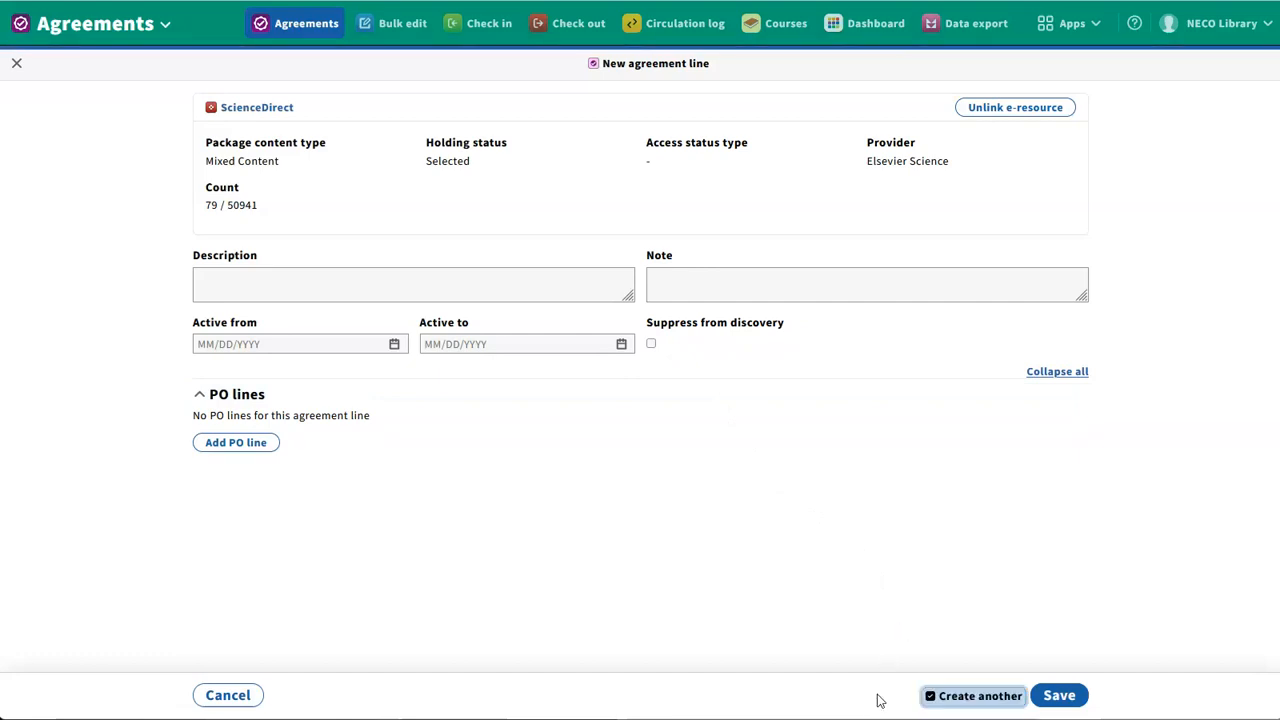
pyautogui.click(1059, 697)
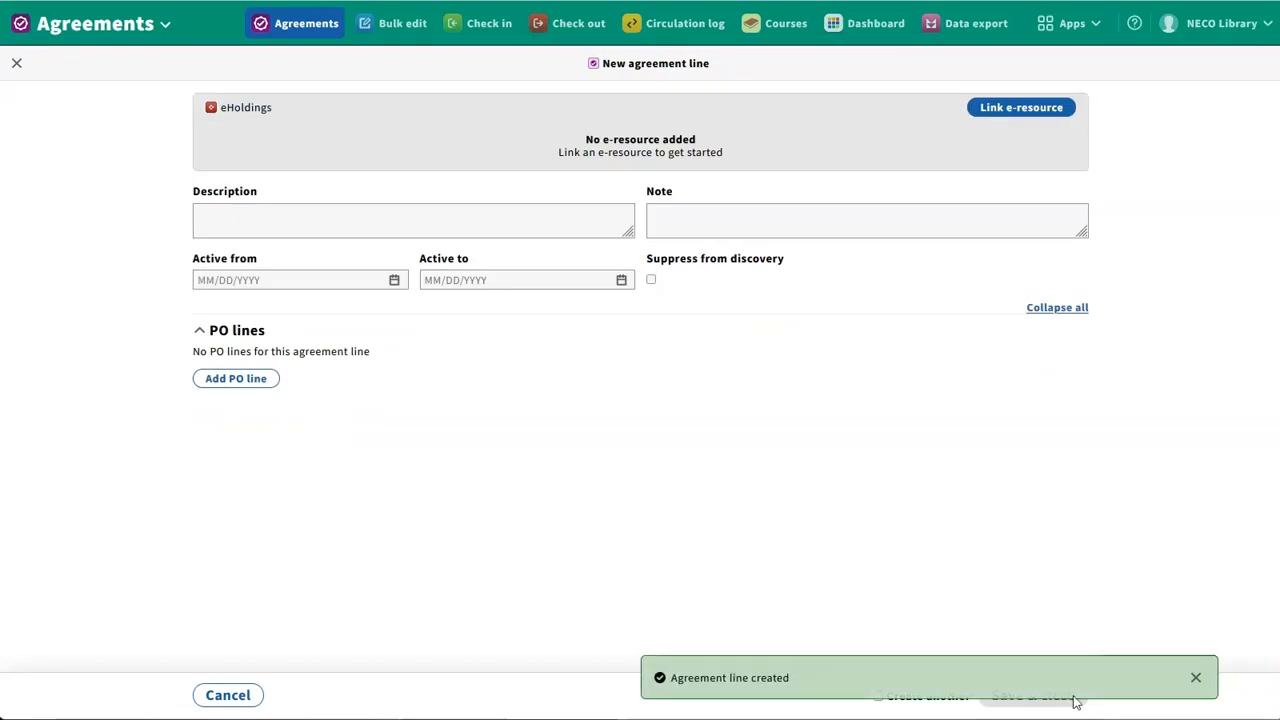
# Create and save a line for the journal Body image from the Elsevier (CINCEL) package, found by title and Journal type, suppressed from discovery
pyautogui.click(1000, 108)
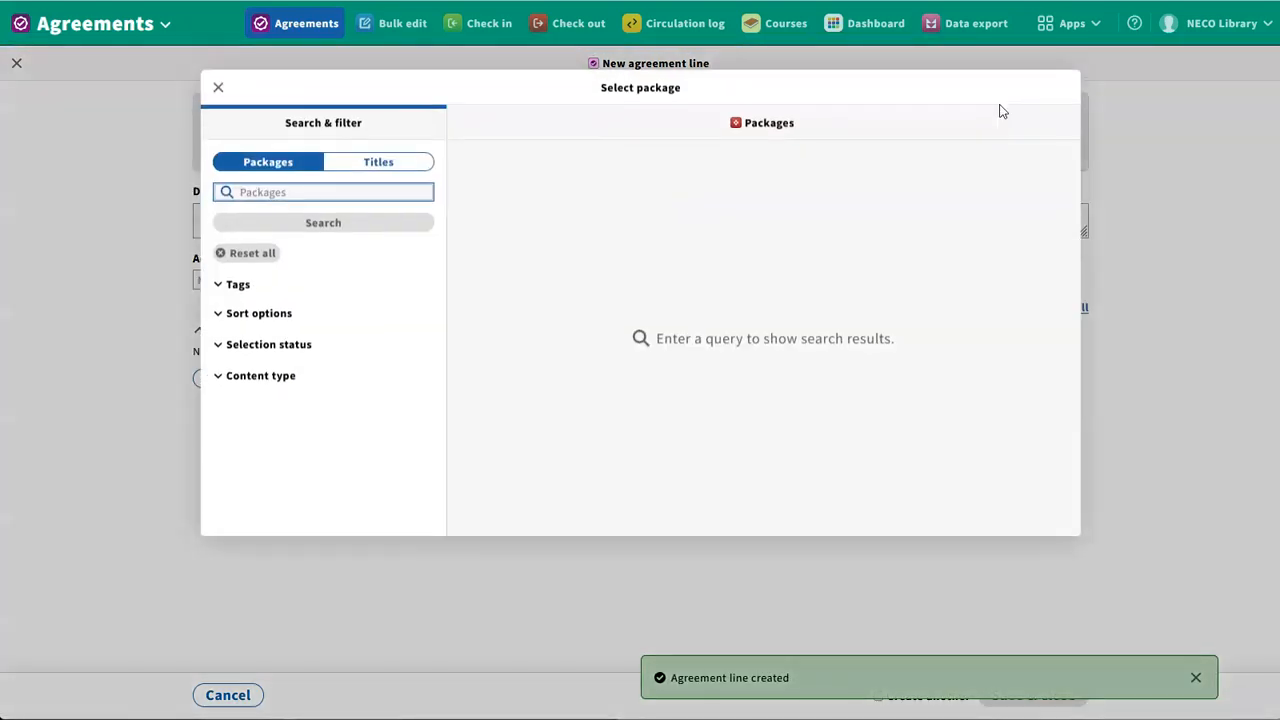
pyautogui.click(410, 162)
pyautogui.click(395, 222)
pyautogui.write('bod')
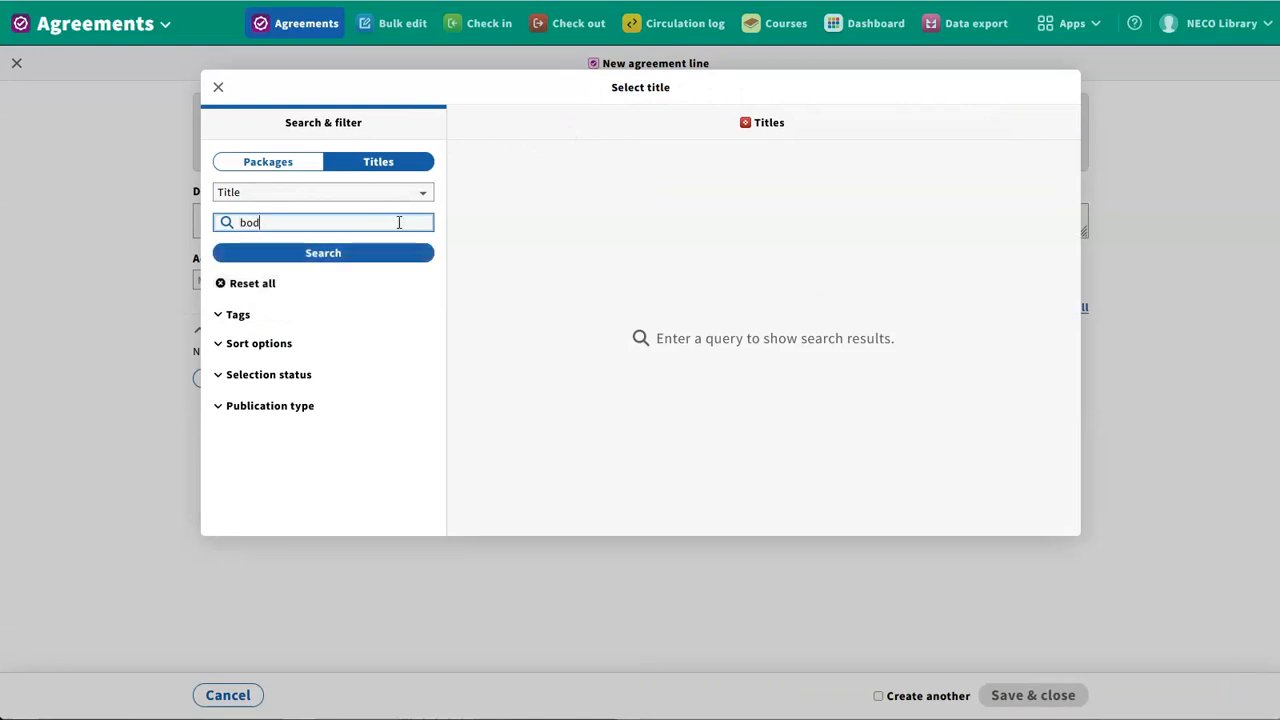
pyautogui.write('y image')
pyautogui.click(283, 406)
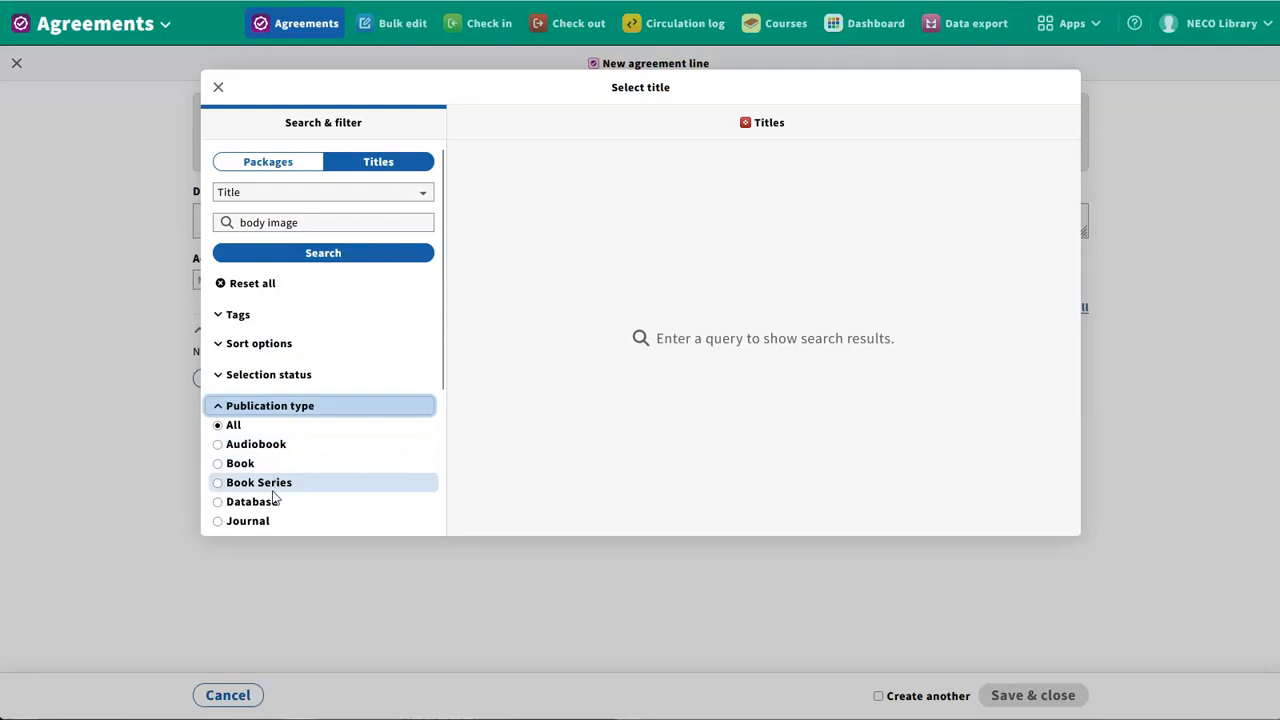
pyautogui.click(266, 521)
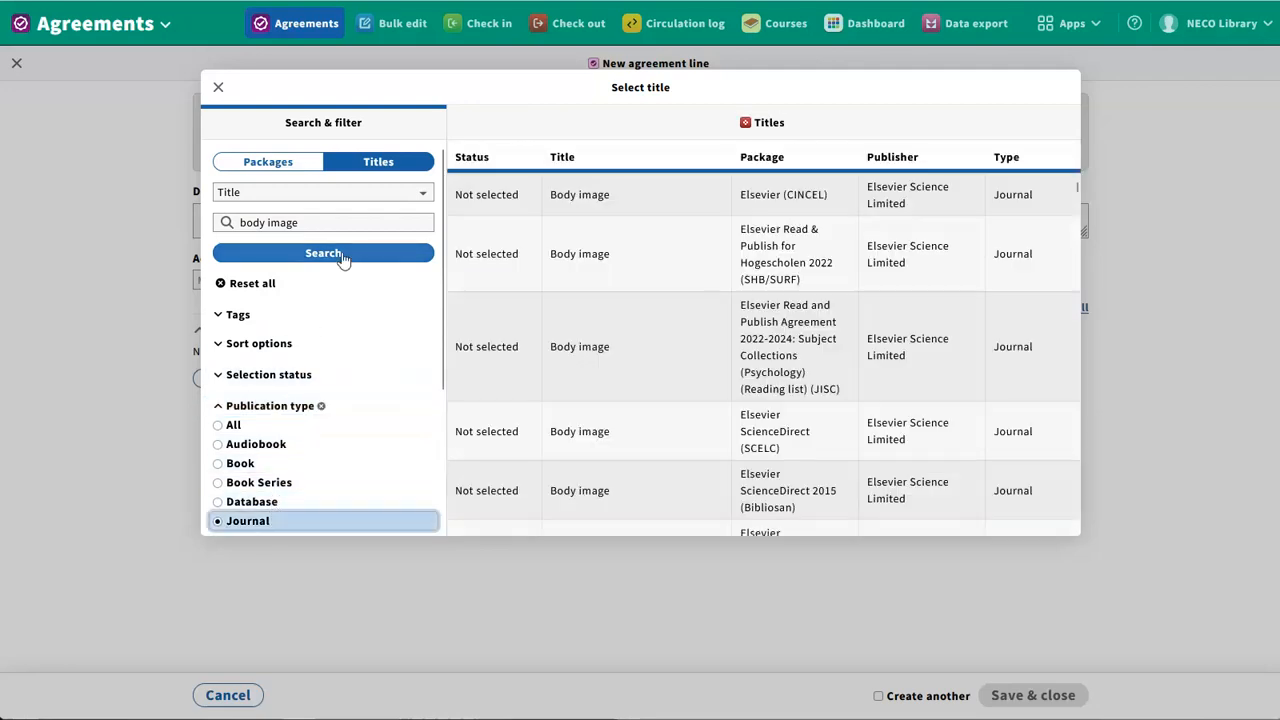
pyautogui.click(607, 194)
pyautogui.click(651, 299)
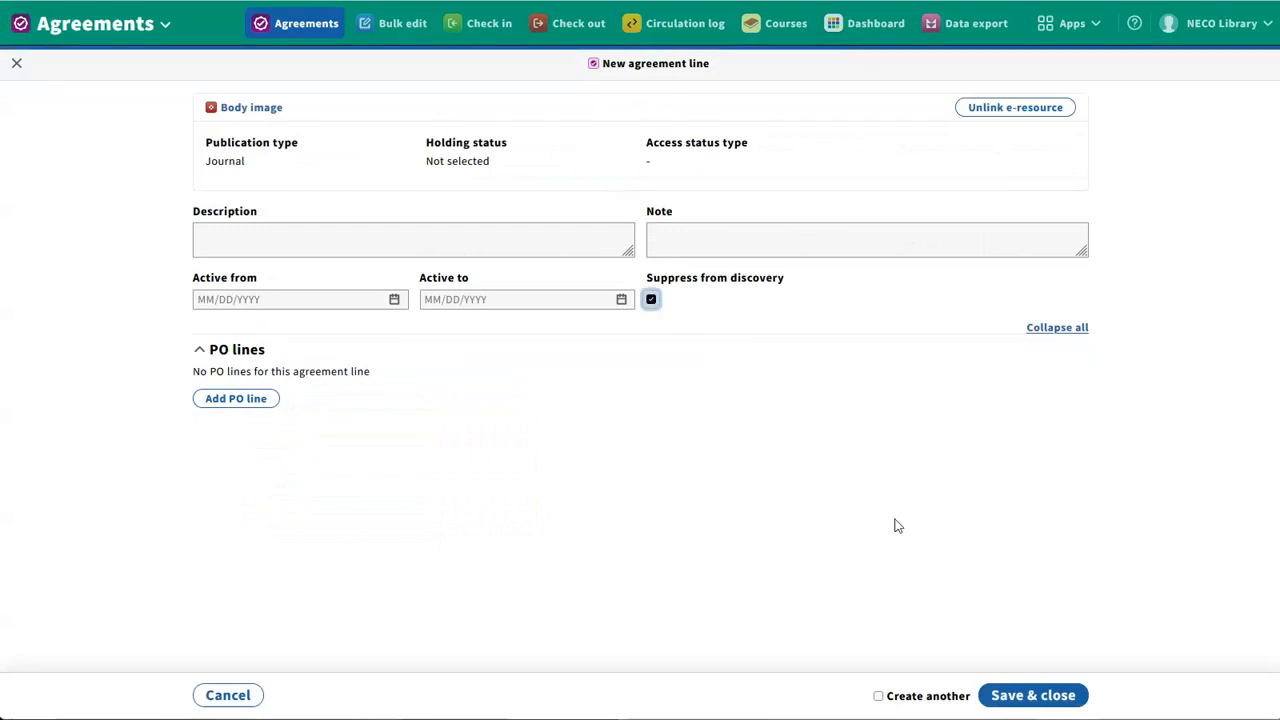
pyautogui.click(1035, 700)
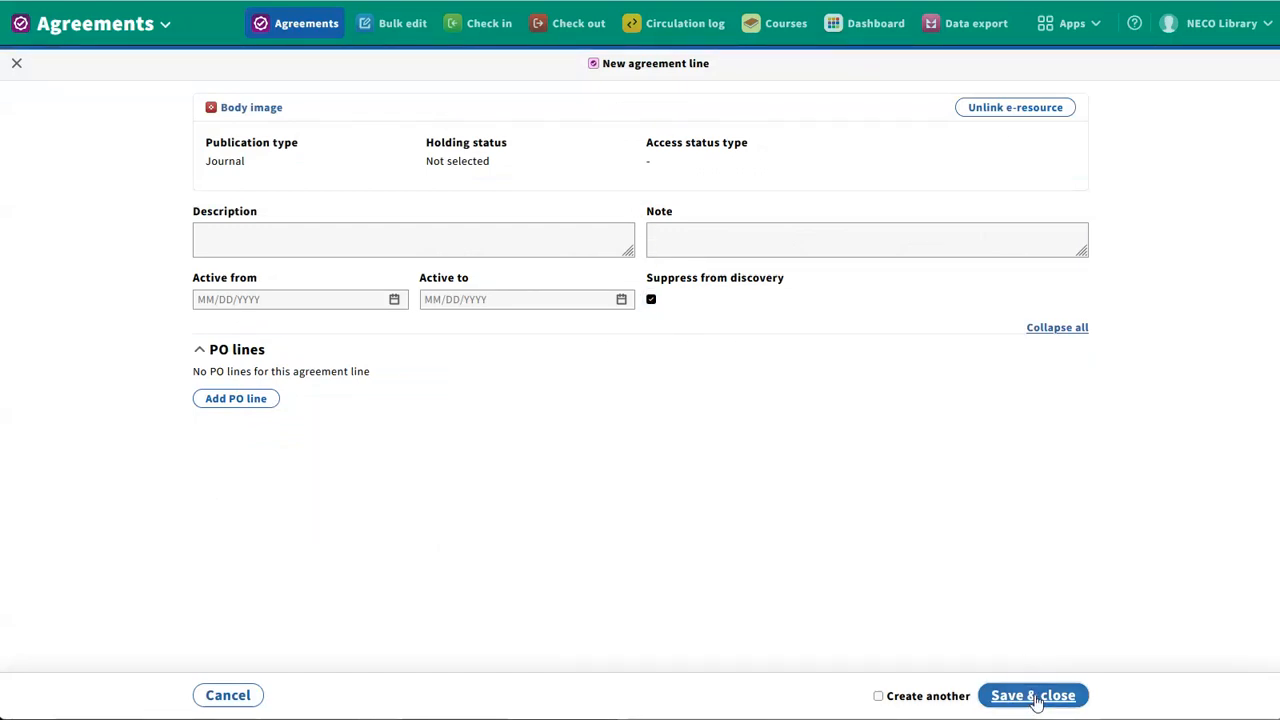